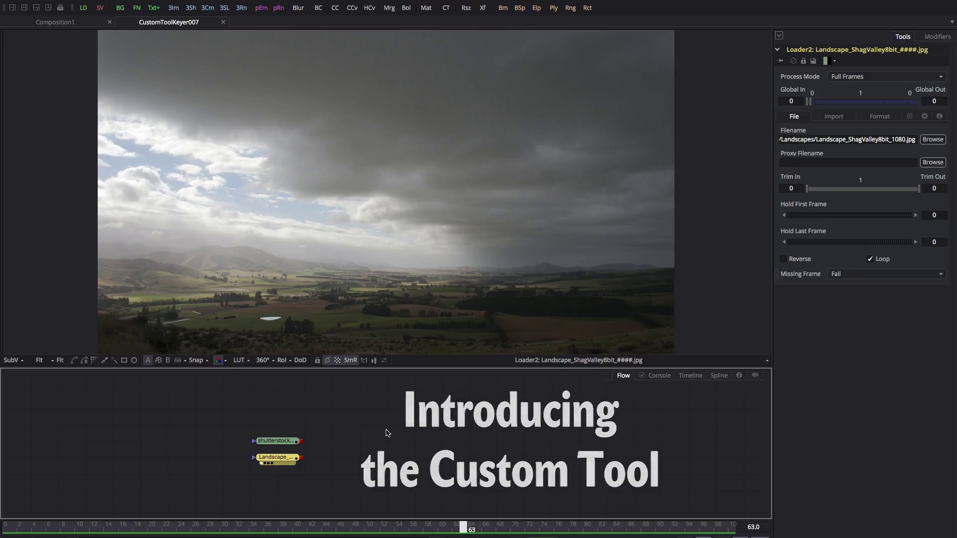
- Add a Custom Tool node via 'cust' search and connect the Landscape loader into it
key("ctrl+space")
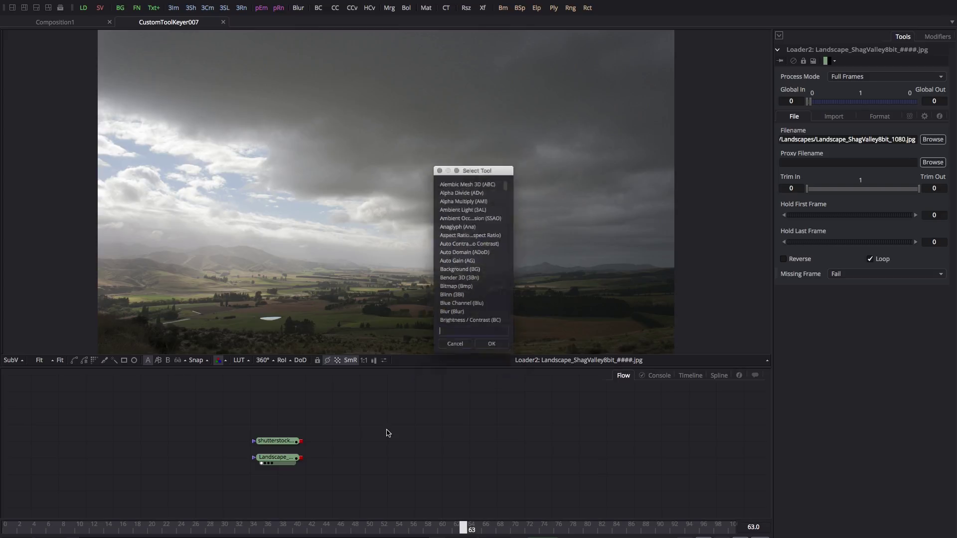
type("cust")
key("Return")
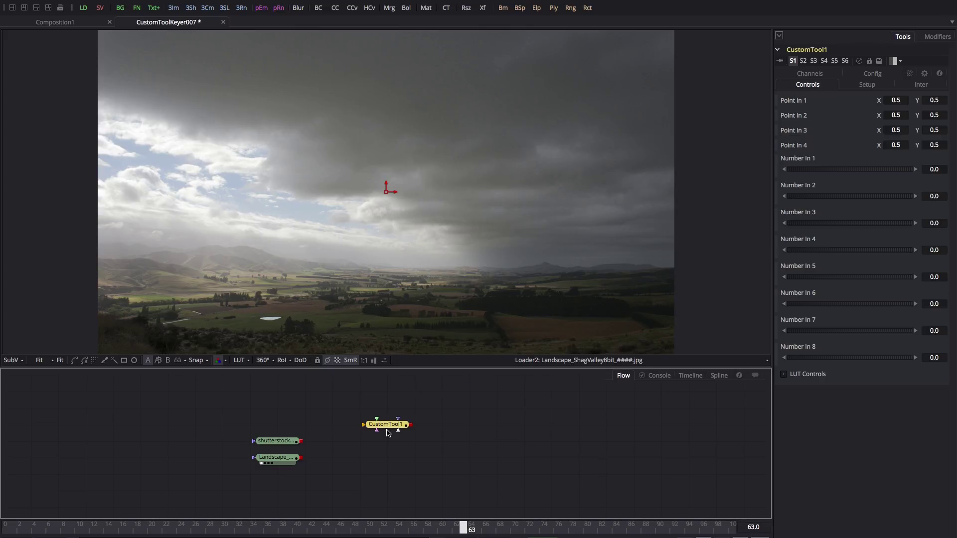
left_click_drag(301, 458, 391, 88)
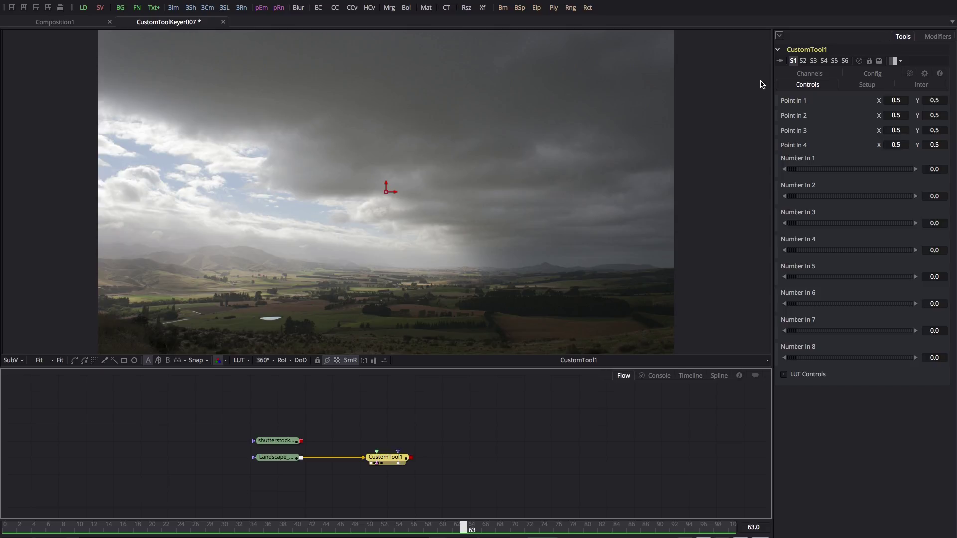
- On CustomTool1's Channels tab, replace g1 and b1 with 0 in the Green and Blue expressions
left_click(808, 74)
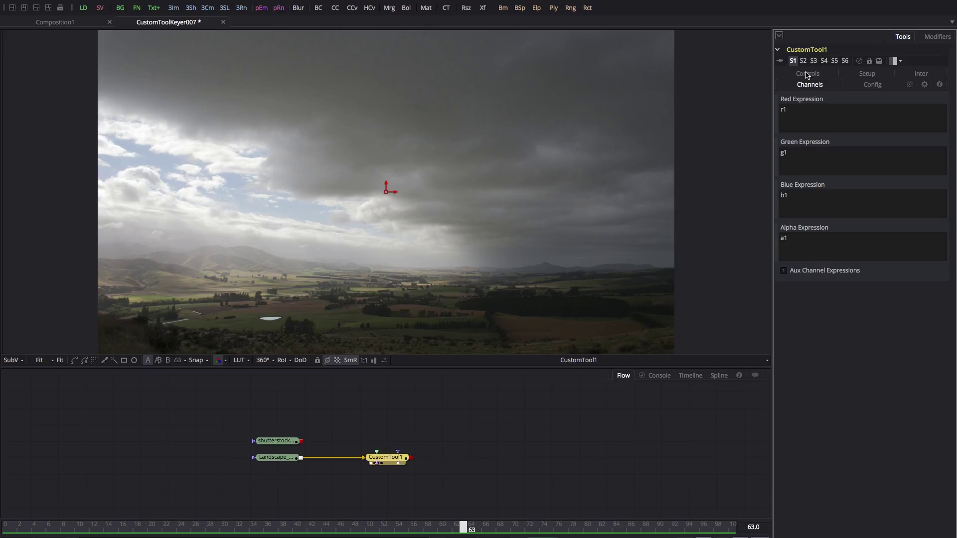
left_click(328, 360)
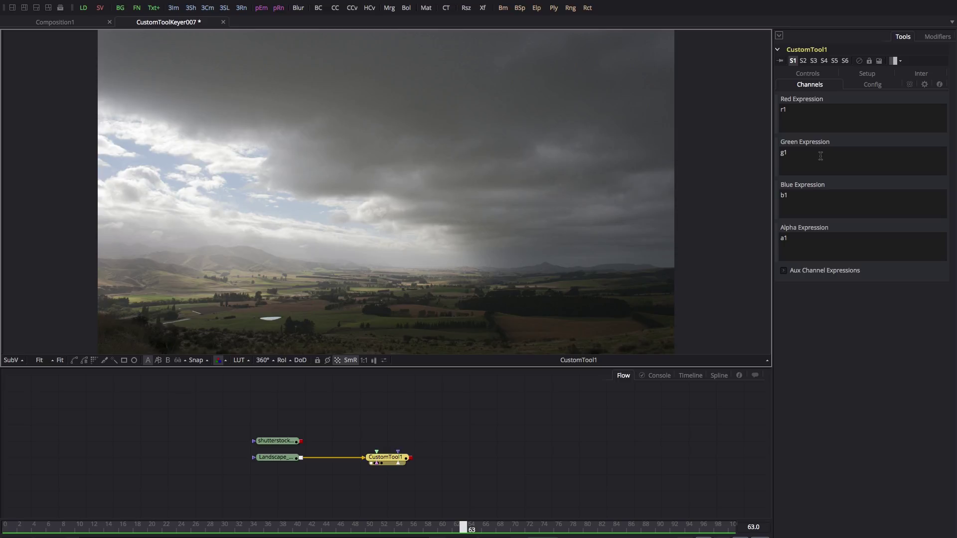
left_click(812, 115)
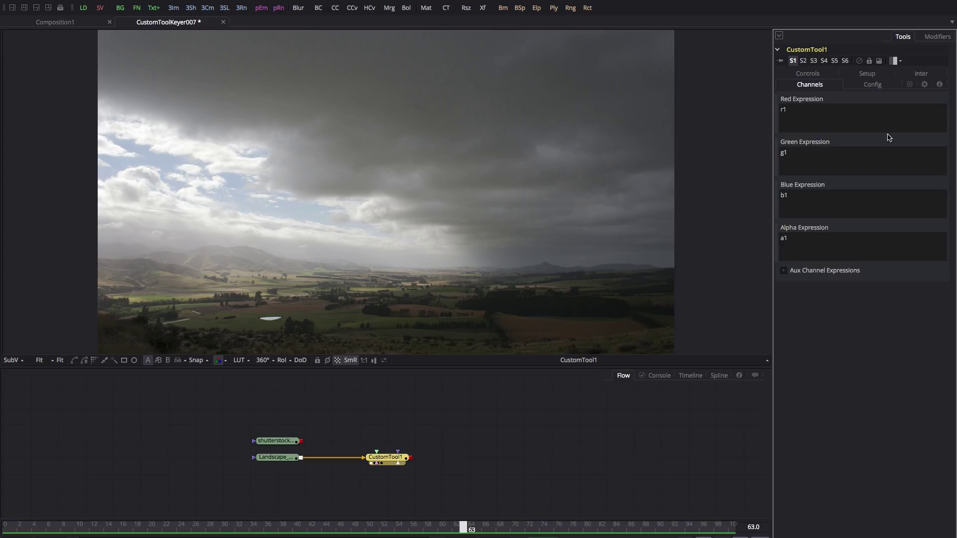
double_click(816, 155)
type("0")
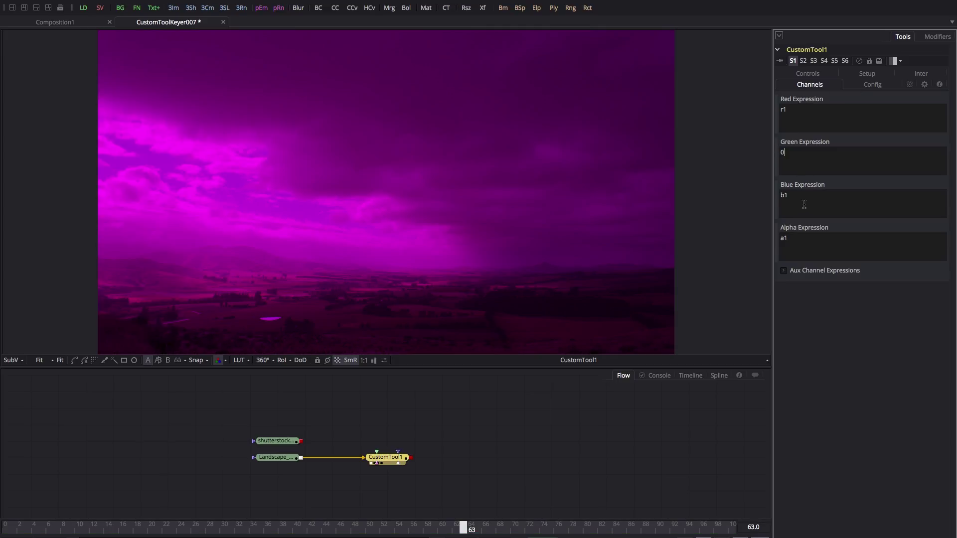
double_click(794, 197)
type("0")
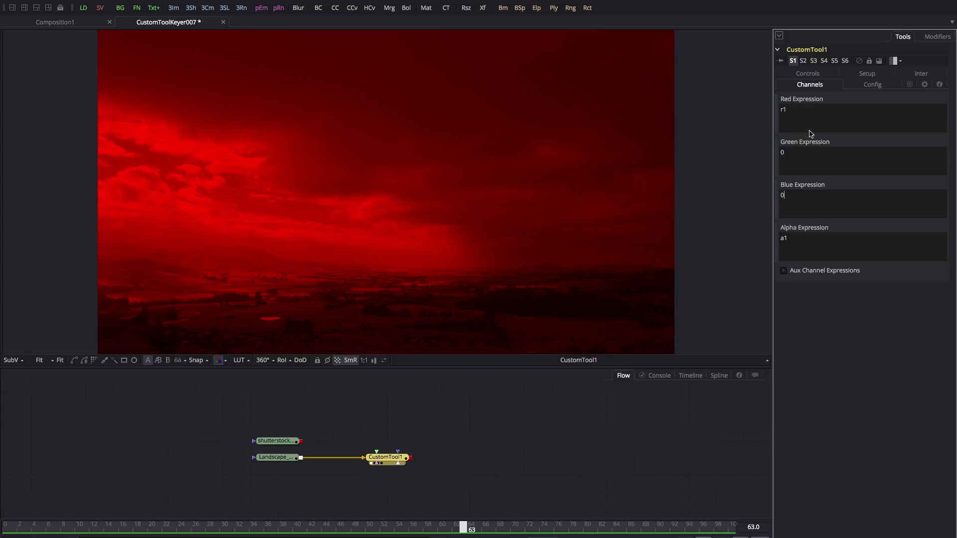
- Copy r1 from the Red expression and paste it over the Green and Blue expressions
left_click_drag(805, 111, 731, 103)
left_click_drag(808, 149, 736, 144)
left_click_drag(875, 112, 750, 108)
key("ctrl+c")
left_click_drag(819, 164, 753, 150)
key("ctrl+v")
left_click_drag(824, 207, 759, 195)
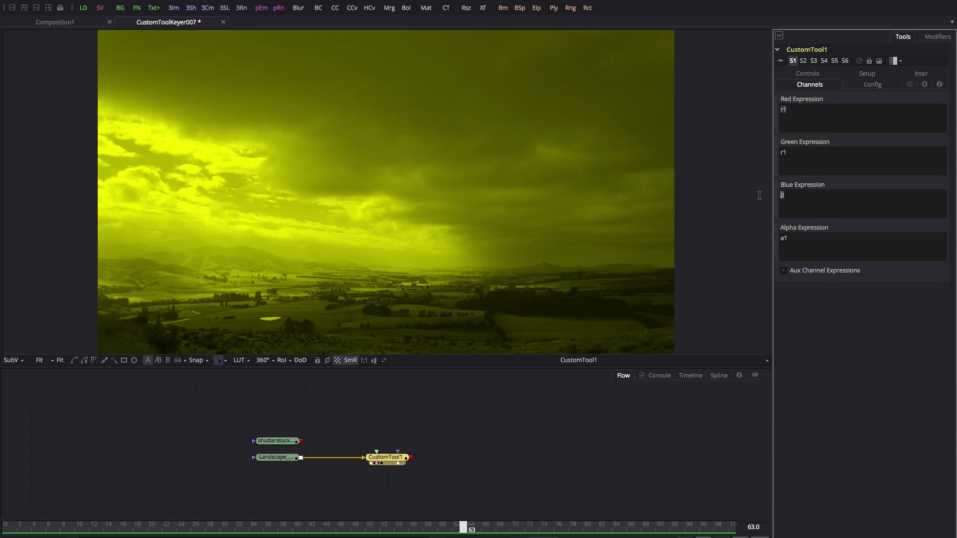
key("ctrl+v")
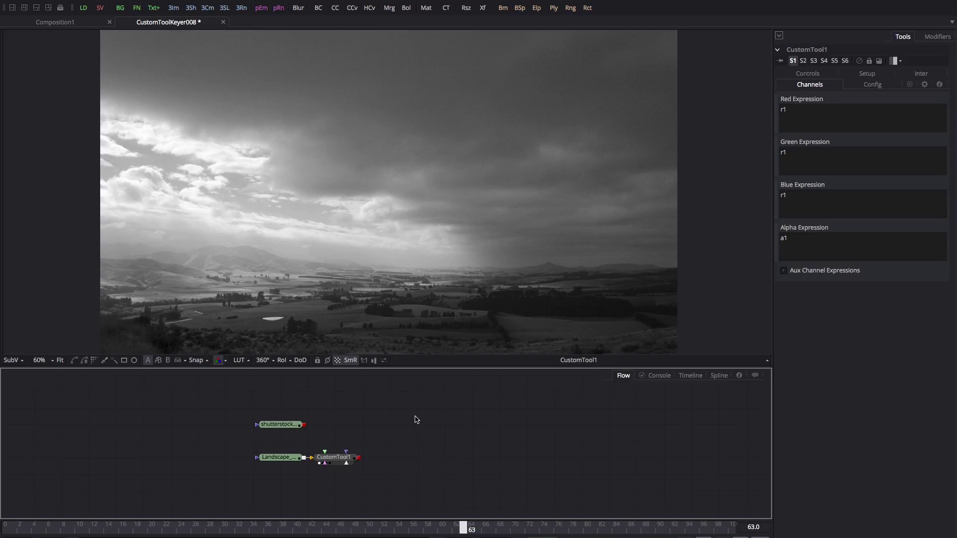
- Add a Channel Booleans node via 'bol', wire Landscape into it, and view it
key("ctrl+space")
type("bol")
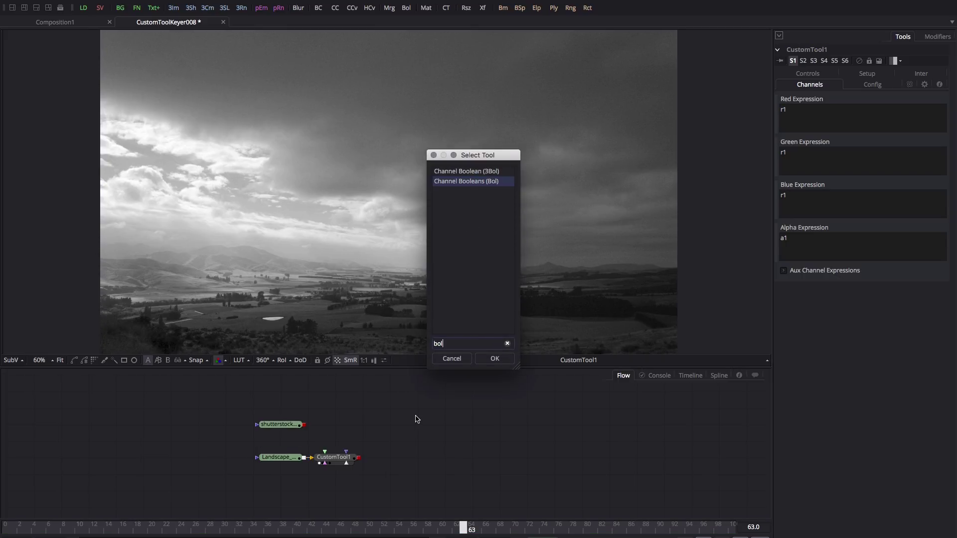
key("Return")
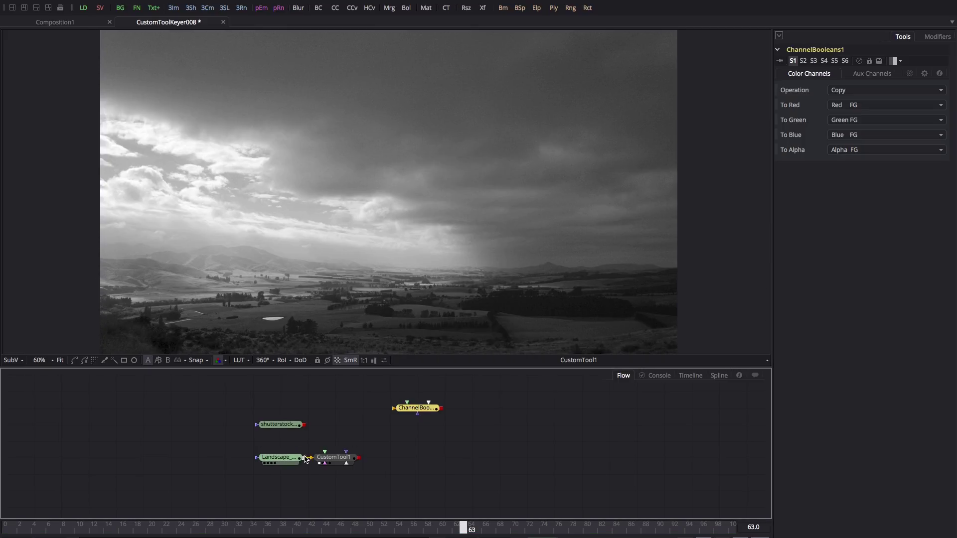
left_click_drag(306, 457, 415, 408)
key("1")
- Set Channel Booleans' To Green and To Blue sources to Red FG
left_click(861, 118)
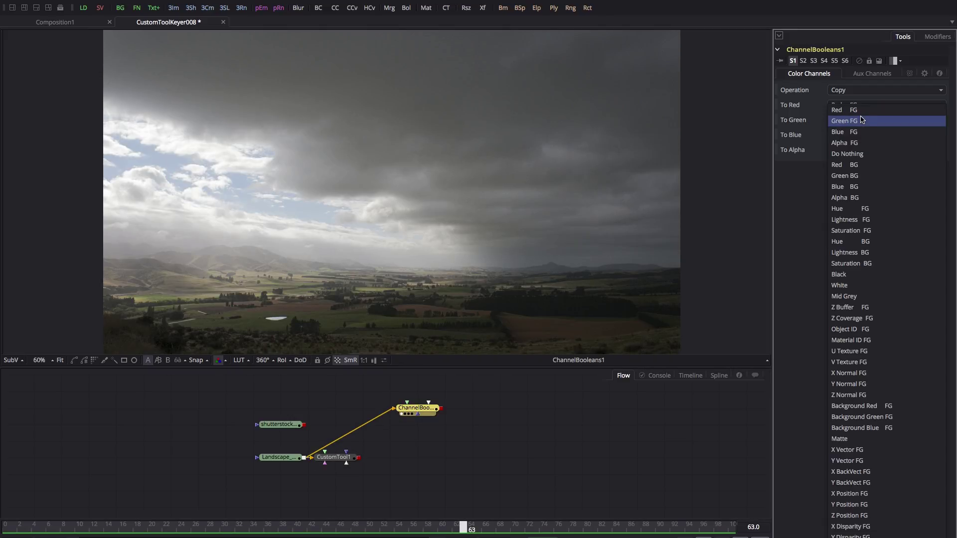
left_click(862, 111)
left_click(857, 135)
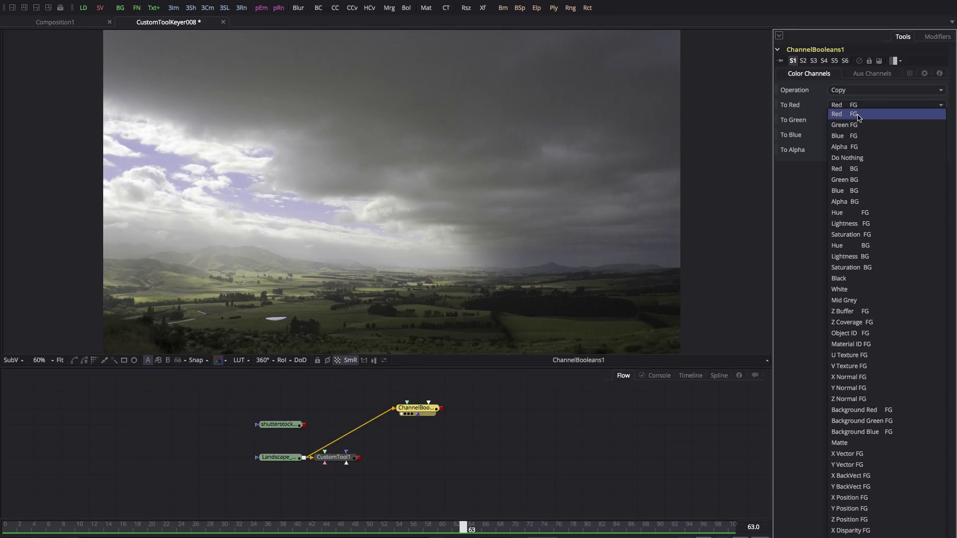
left_click(843, 114)
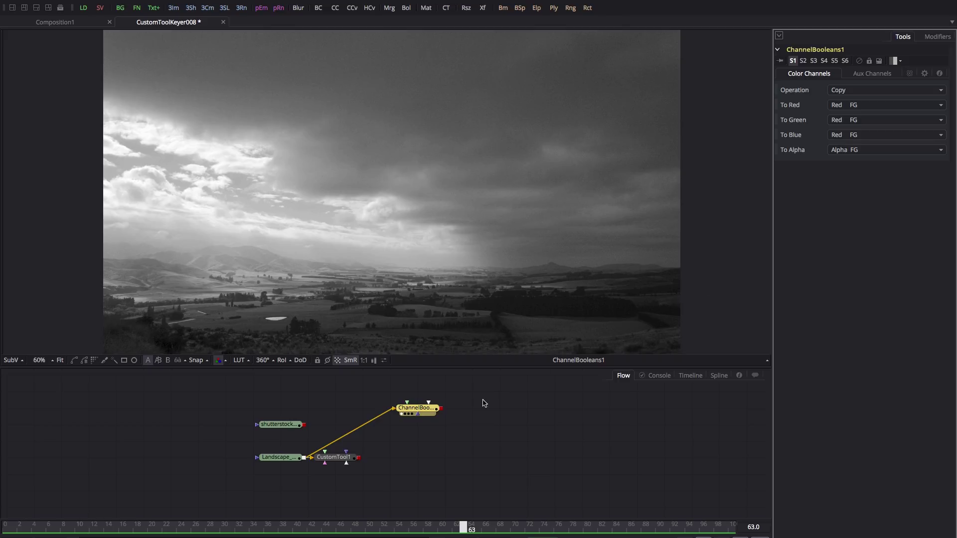
- Compare the Custom Tool and Channel Booleans results in the viewers
left_click(420, 410)
left_click_drag(336, 460, 338, 135)
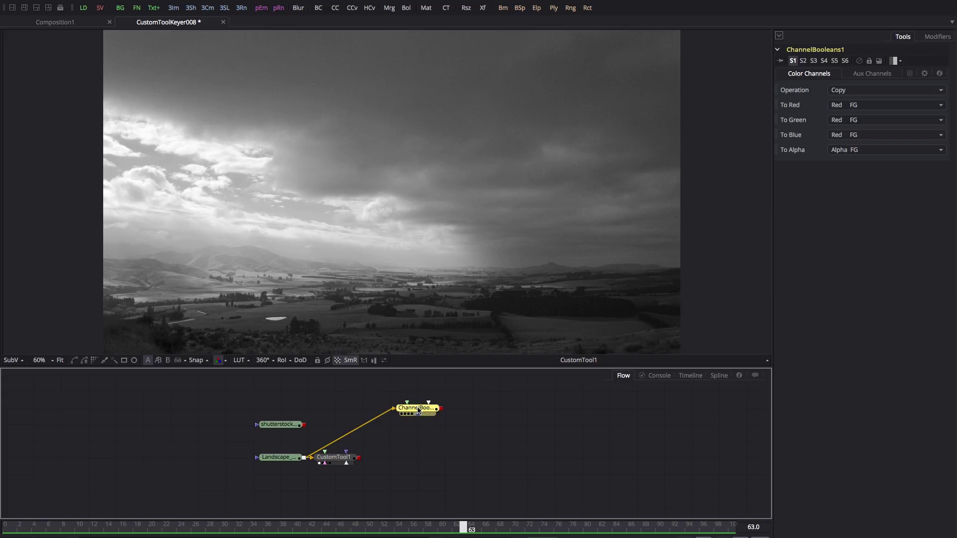
left_click_drag(420, 412, 348, 136)
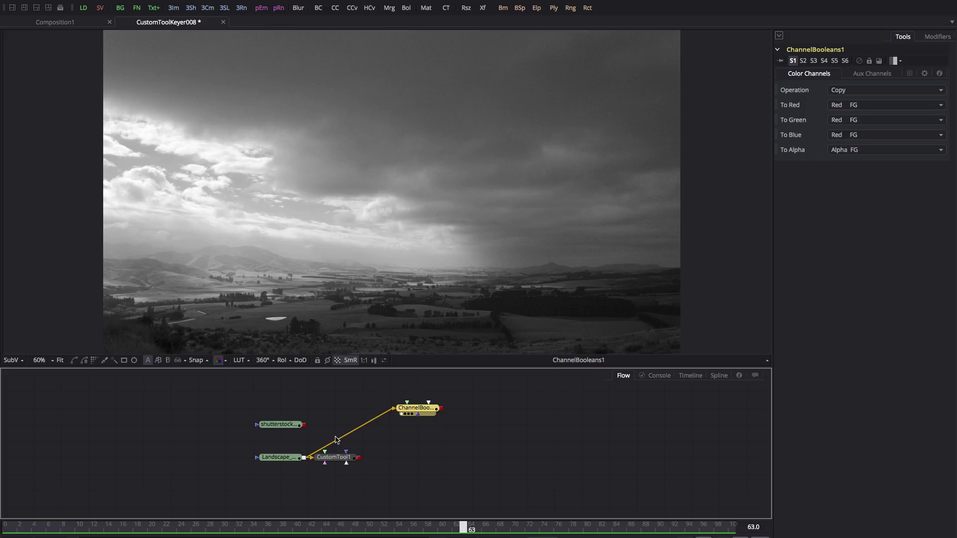
left_click_drag(335, 457, 309, 148)
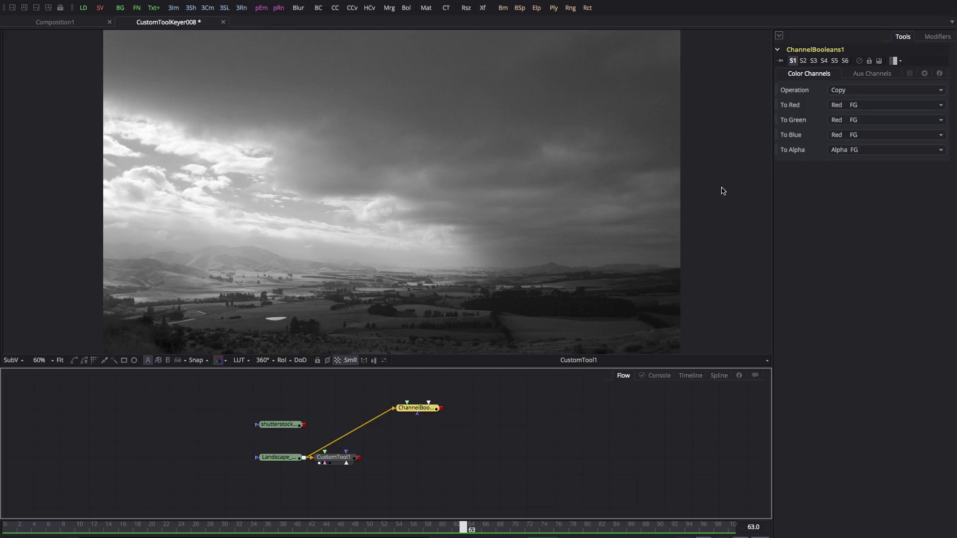
left_click(343, 459)
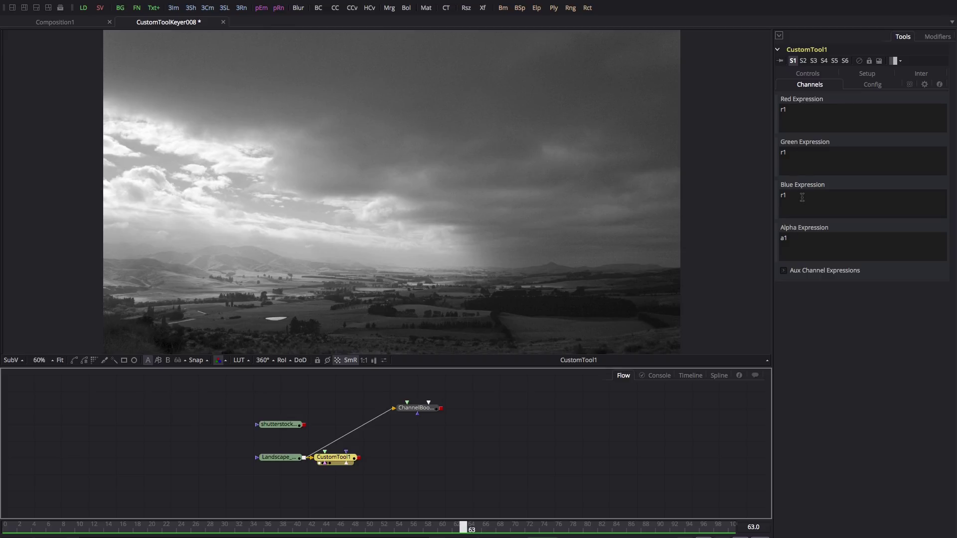
left_click_drag(418, 408, 498, 128)
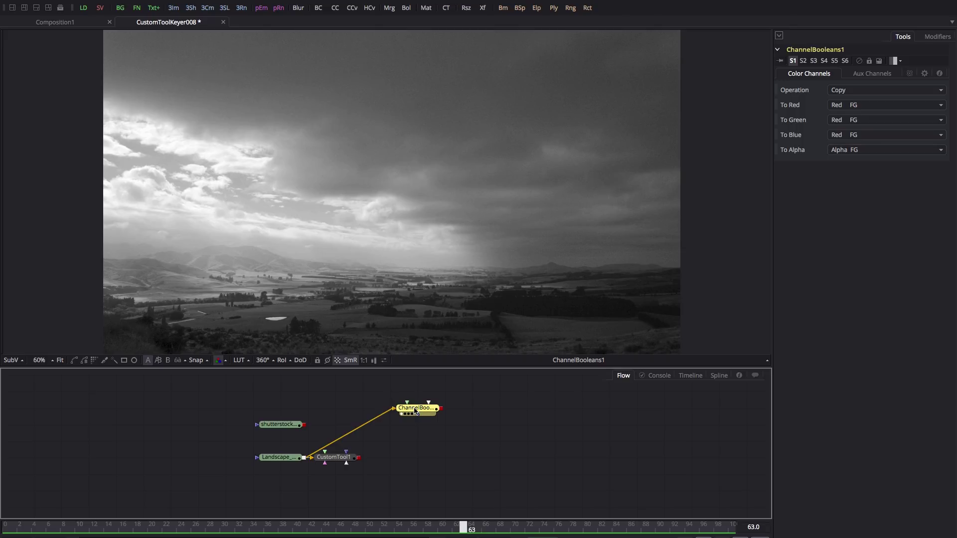
mouse_move(414, 411)
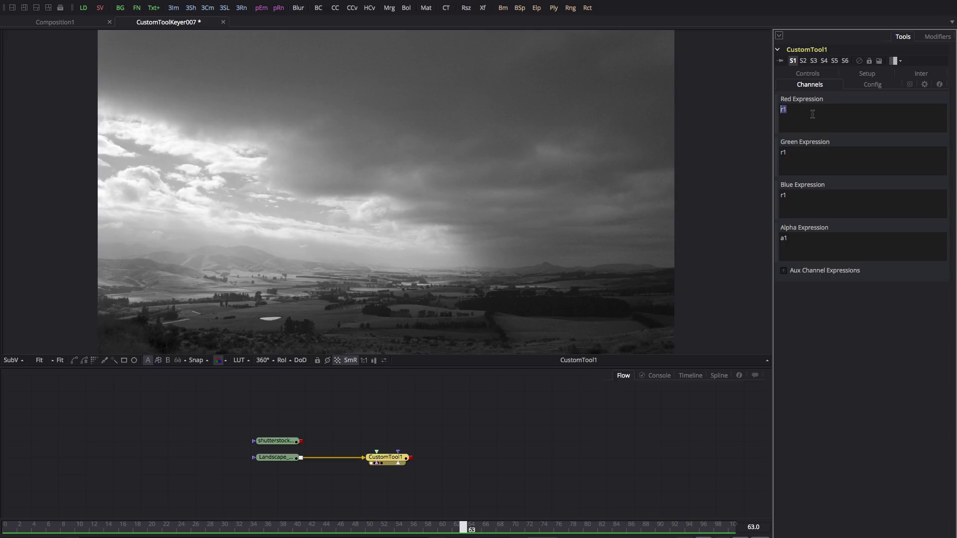
- Replace the Red, Green, Blue and Alpha expressions each with c1
left_click_drag(822, 113, 691, 102)
type("c1")
left_click_drag(816, 152, 753, 148)
type("c1")
left_click_drag(808, 196, 724, 188)
type("c1")
left_click_drag(807, 239, 727, 237)
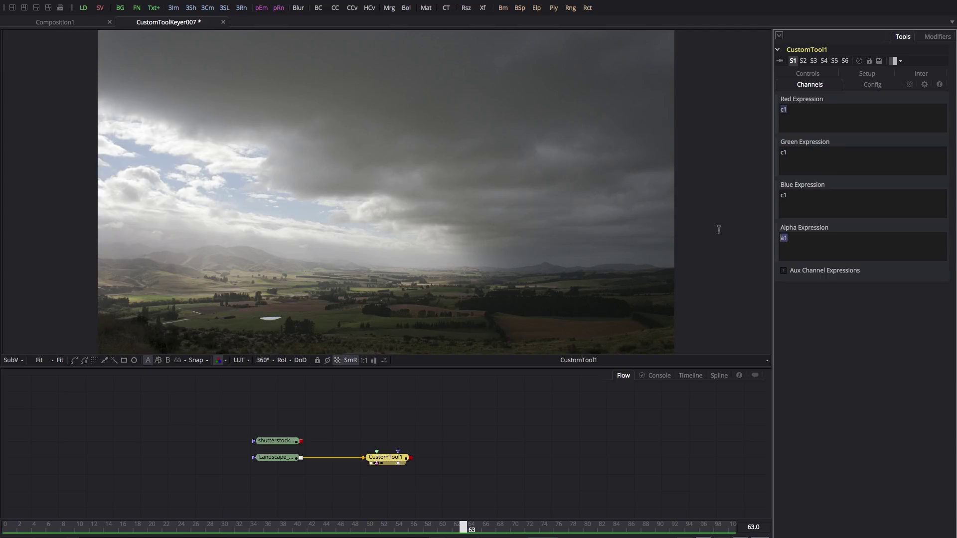
type("c1")
- Change the Red, Green and Blue expressions to c1*n1 and show the Controls tab
left_click(800, 112)
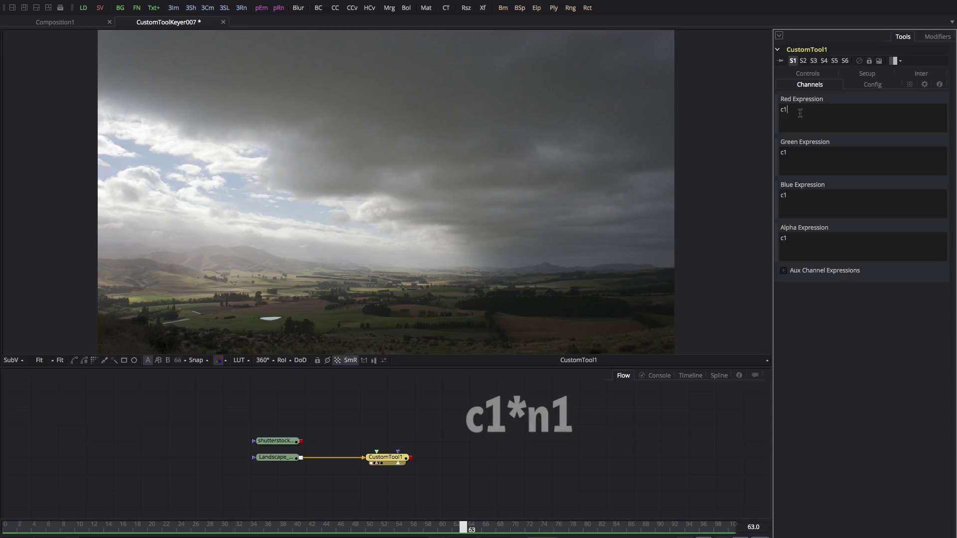
type("*n1")
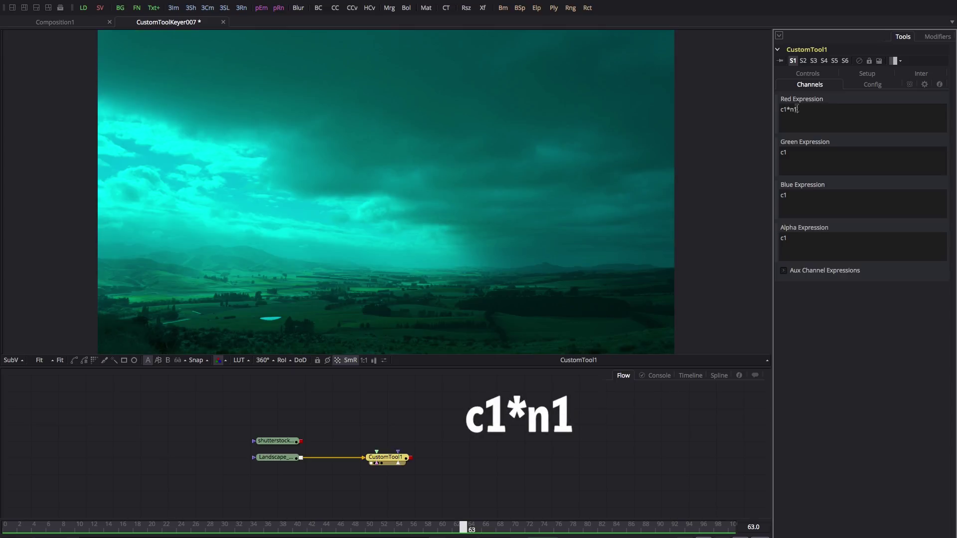
left_click_drag(797, 109, 712, 96)
key("ctrl+c")
left_click(819, 159)
key("ctrl+a")
key("ctrl+v")
left_click(816, 199)
key("ctrl+a")
key("ctrl+v")
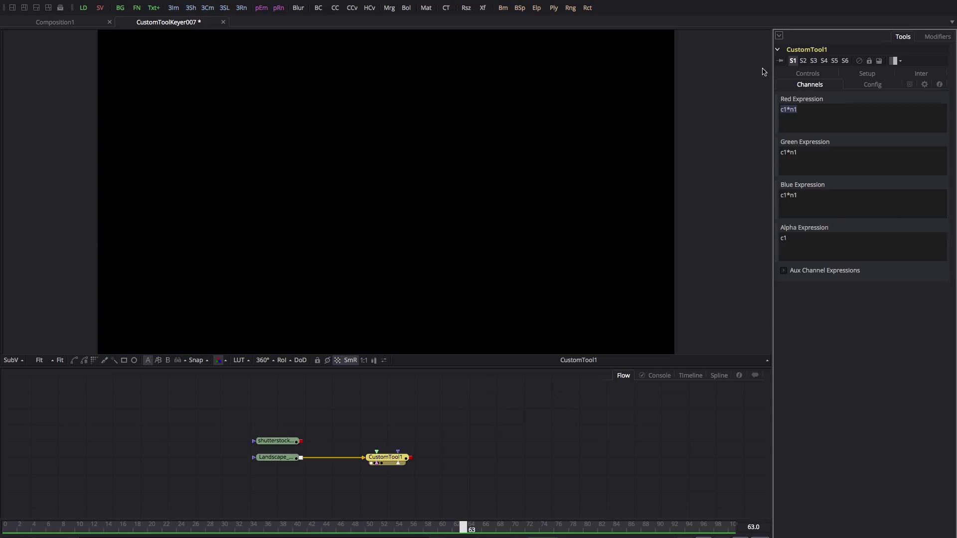
left_click(805, 74)
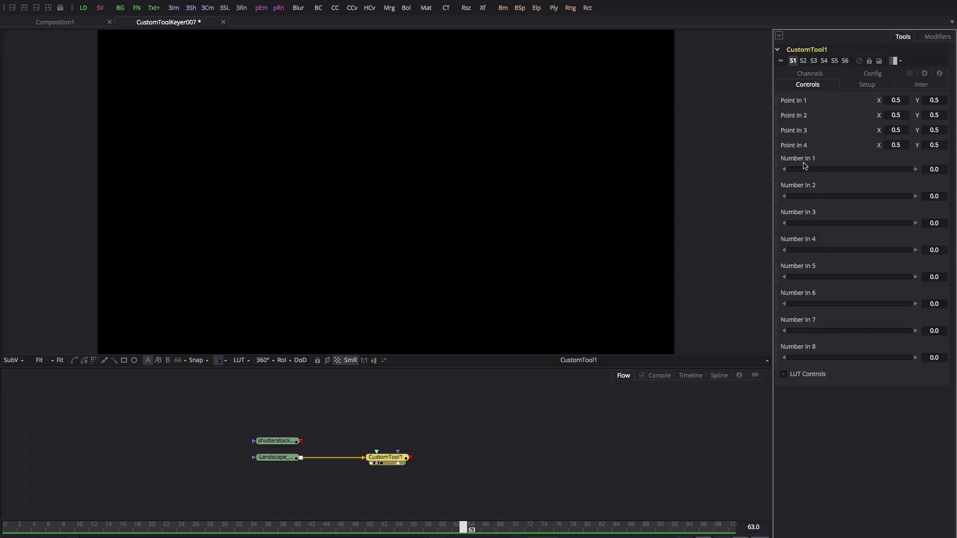
- Set Number In 1 to 1.0, then drag it higher to brighten the landscape
left_click(935, 169)
type("1")
key("Tab")
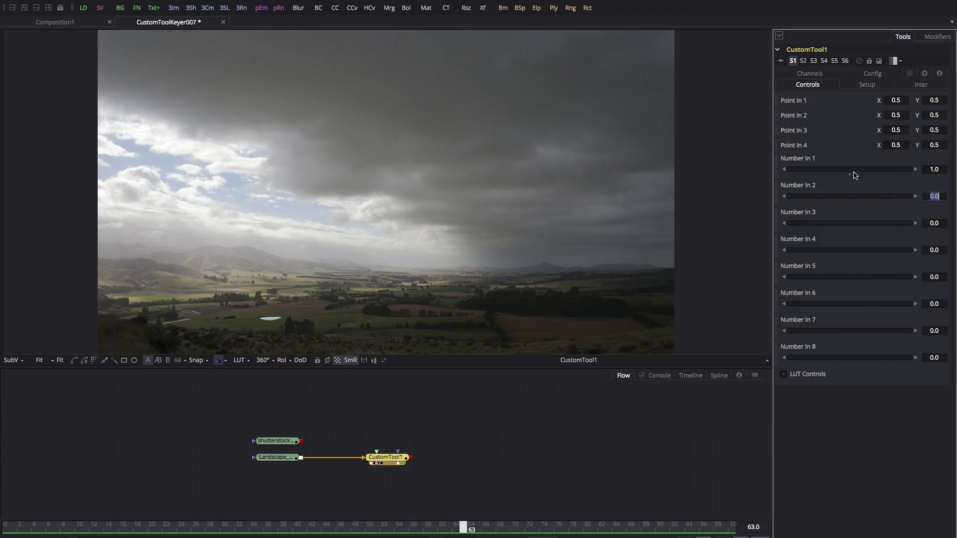
left_click_drag(852, 172, 942, 170)
left_click_drag(847, 171, 853, 171)
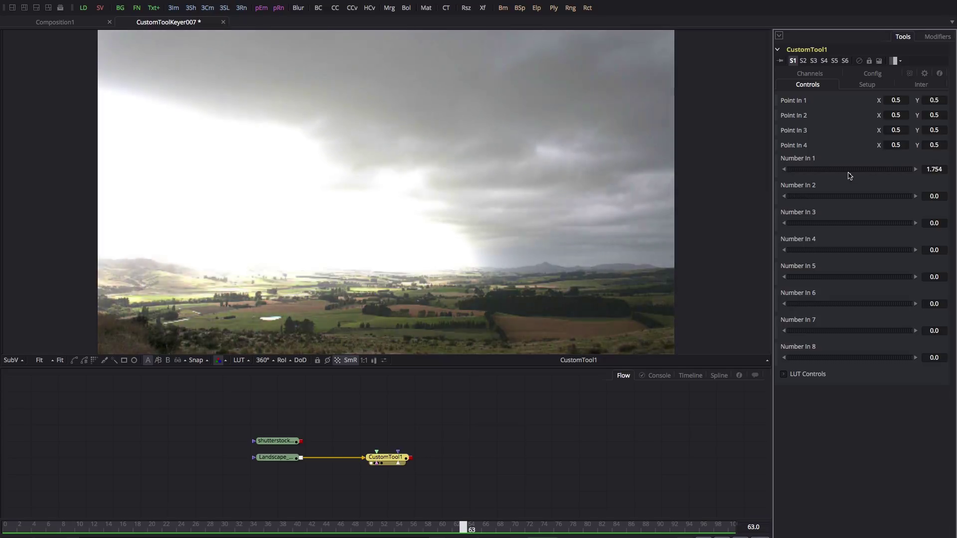
- Set Number In 1 to exactly 2.0 and return to the channel expressions
left_click(813, 74)
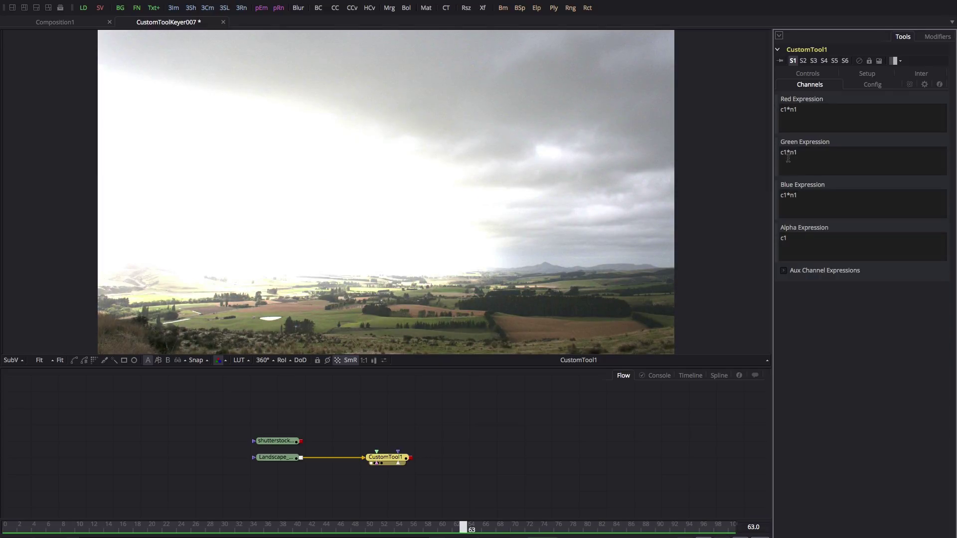
left_click(816, 75)
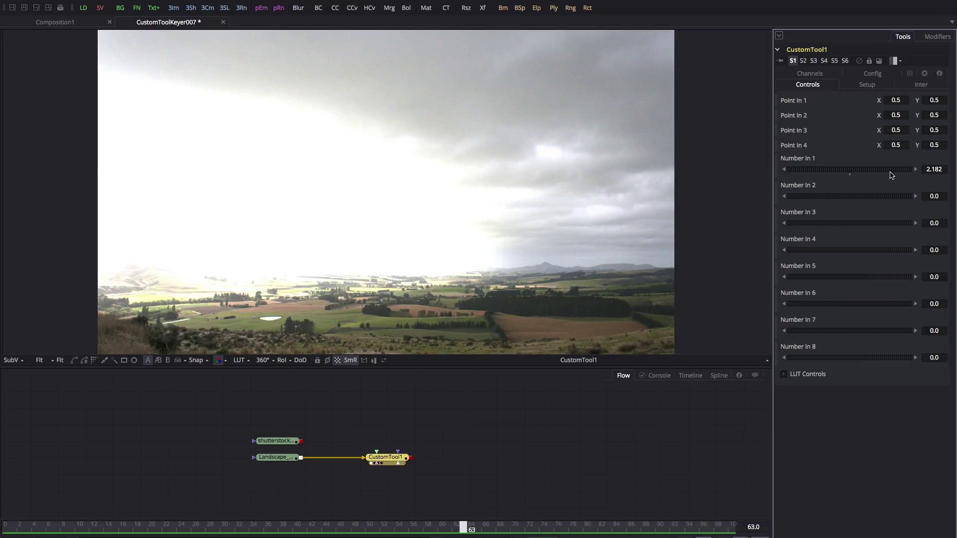
type("2")
key("Tab")
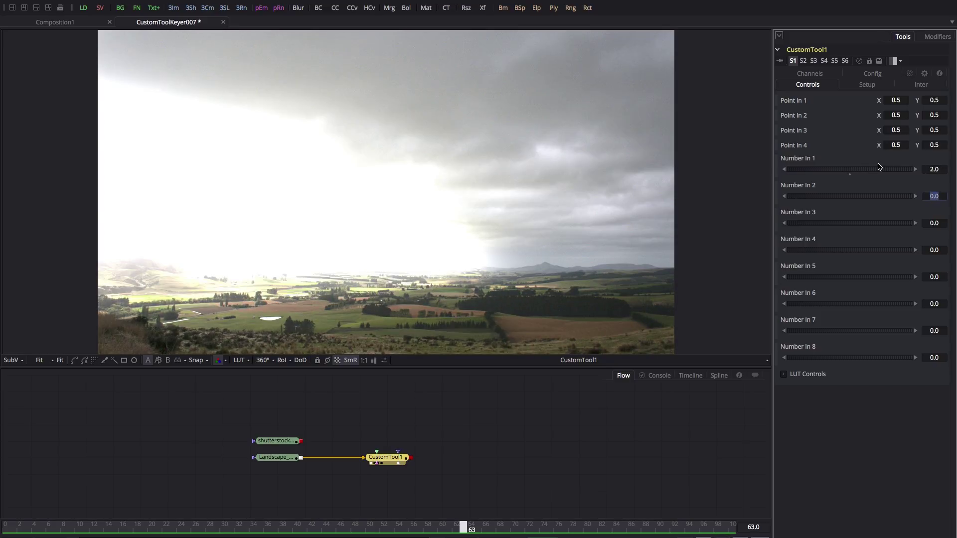
left_click(811, 74)
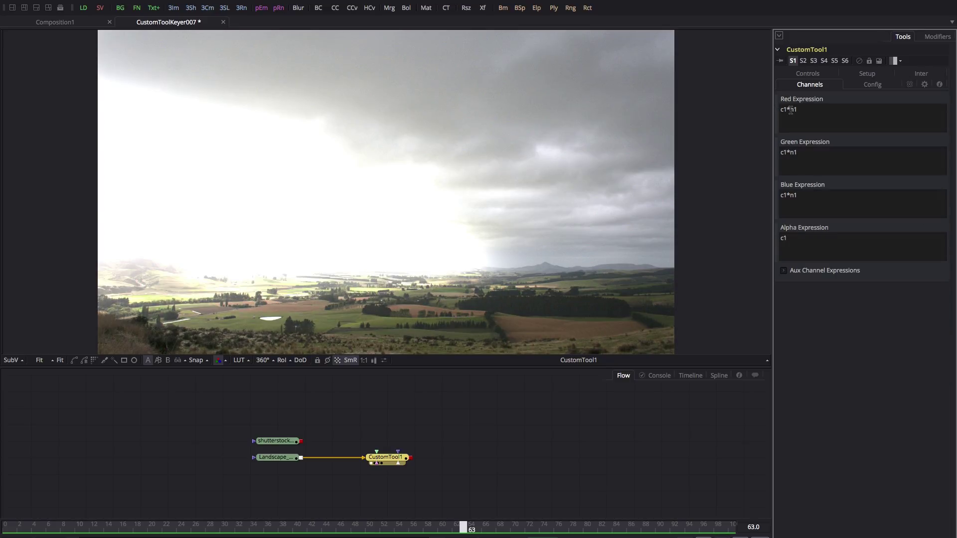
- Insert 1- before n1 so the Red and Green expressions read c1*1-n1
left_click(790, 110)
type("1-")
key("Return")
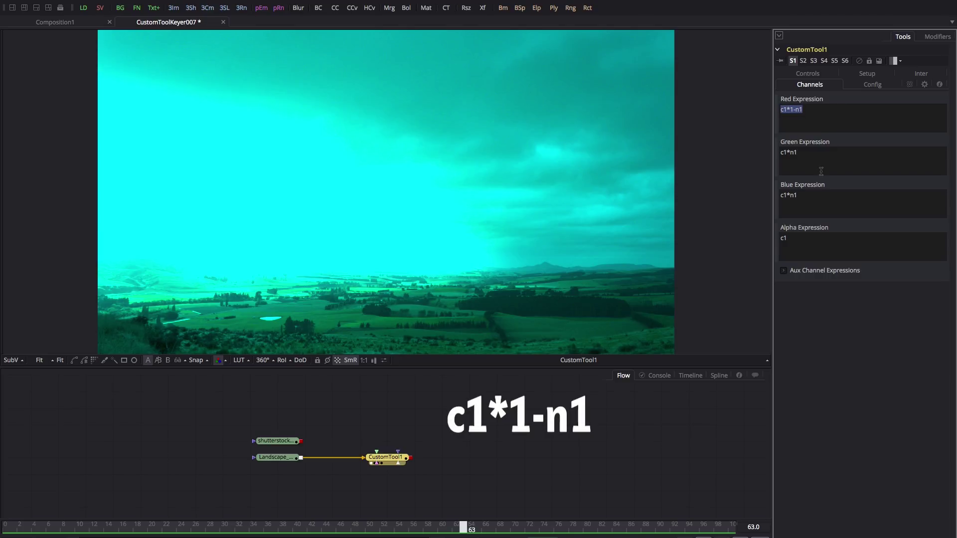
left_click(790, 153)
type("1-")
key("Tab")
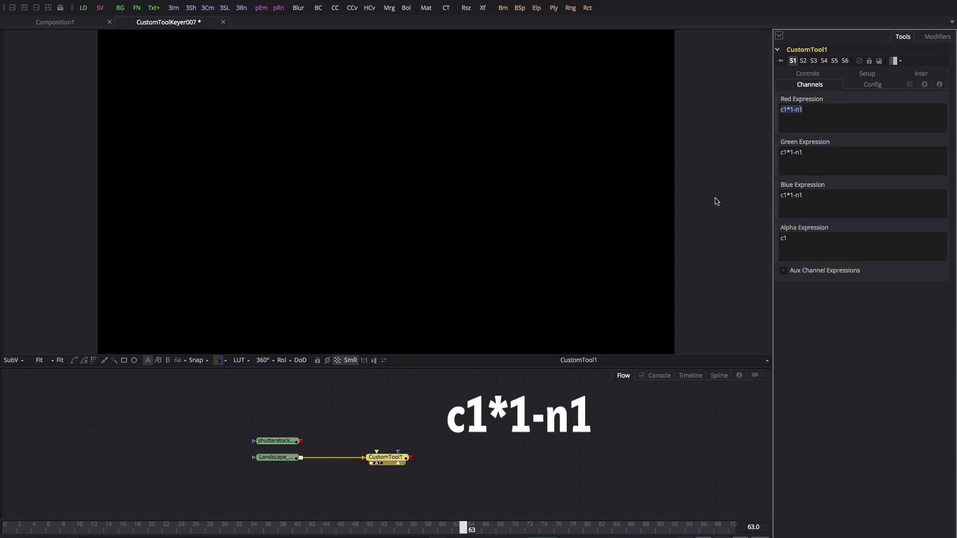
- Lower Number In 1 to about -0.127 so the landscape reappears
left_click(807, 74)
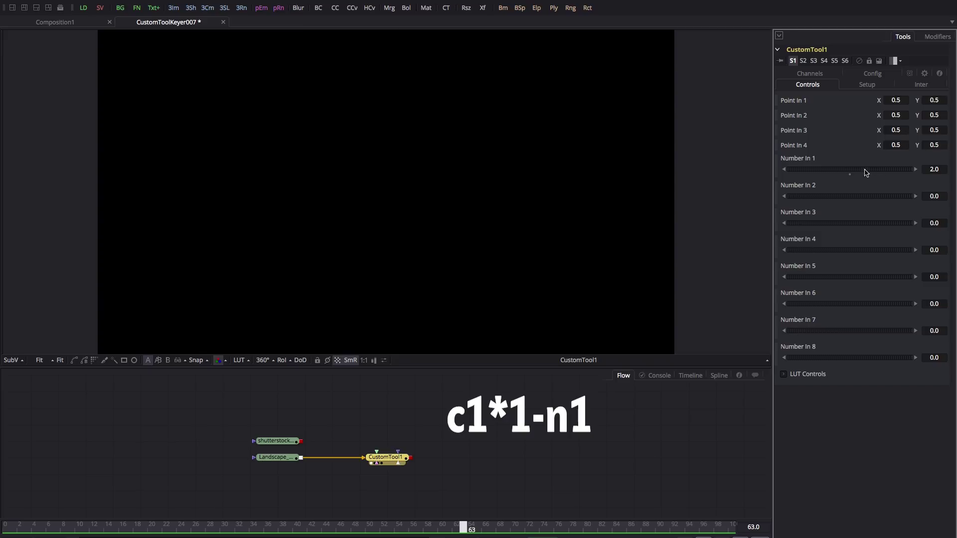
left_click_drag(867, 172, 820, 171)
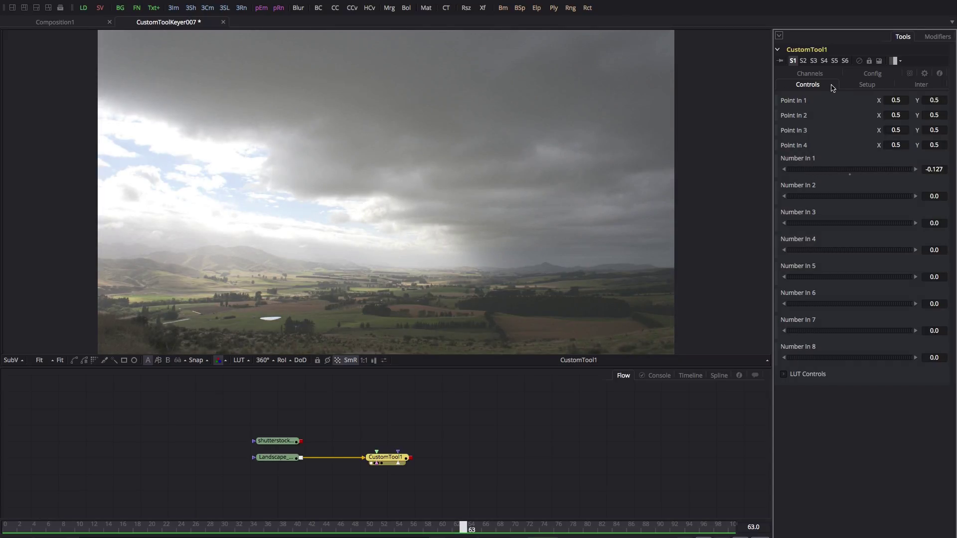
left_click(811, 74)
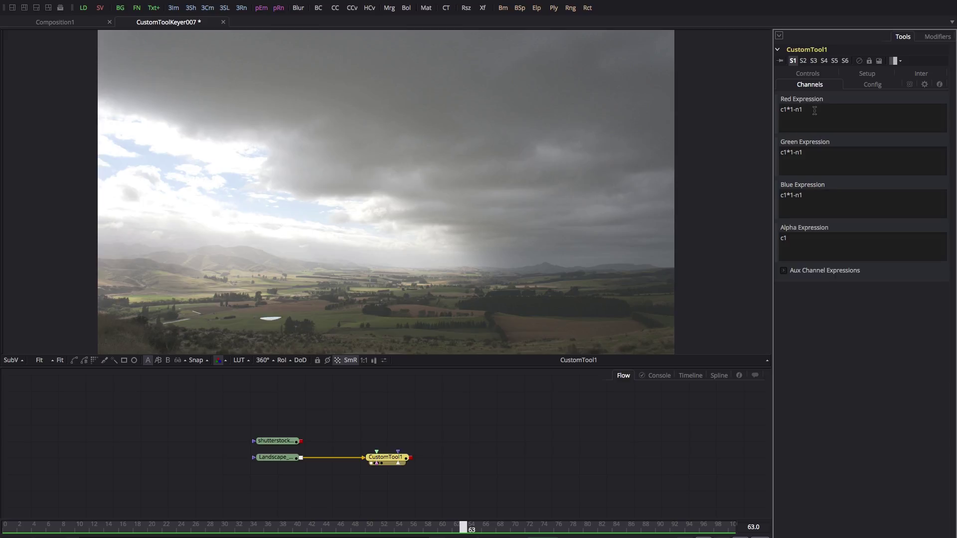
- Make the Red expression c1^n1 and copy it into the Green and Blue expressions
left_click_drag(787, 109, 833, 111)
type("^n1")
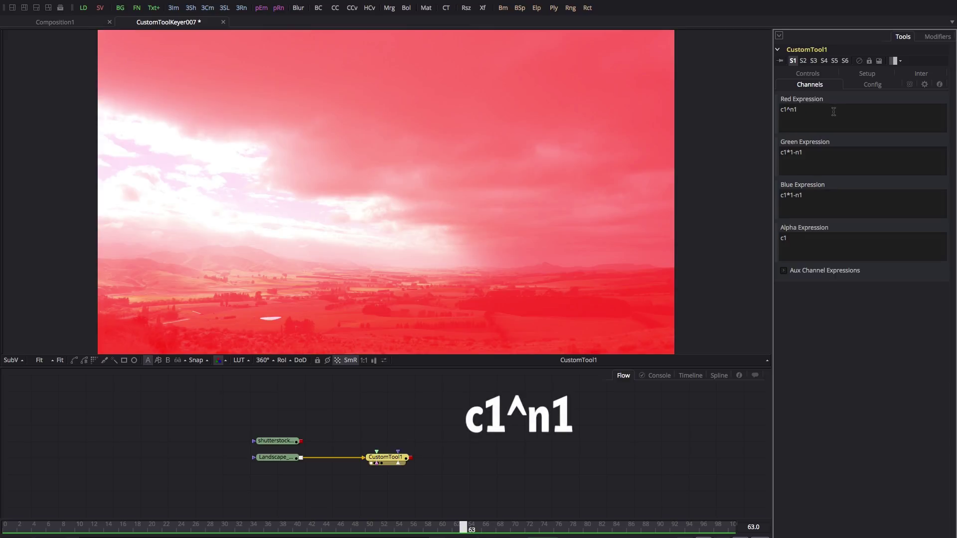
left_click_drag(834, 112, 697, 101)
key("ctrl+c")
left_click_drag(818, 156, 725, 150)
key("ctrl+v")
left_click_drag(828, 197, 705, 184)
key("ctrl+v")
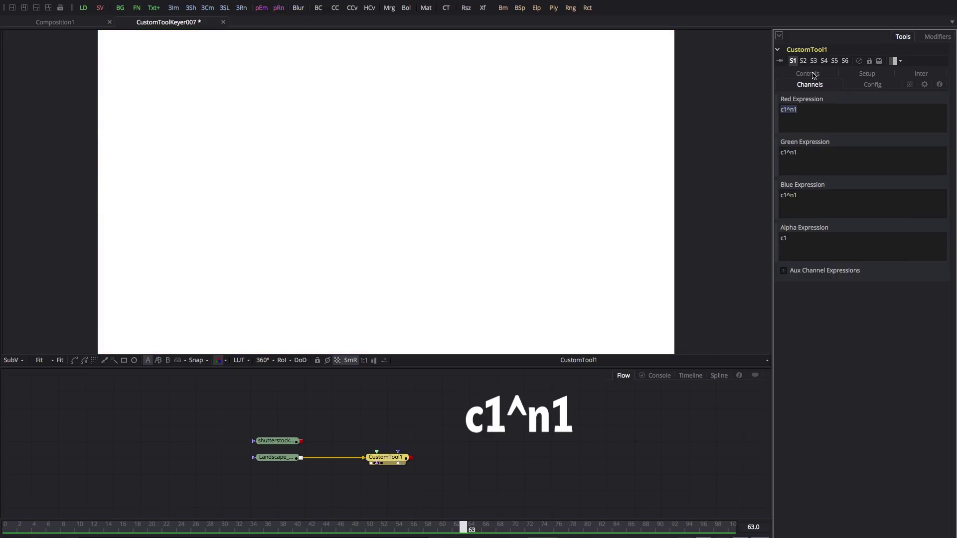
- Set Number In 1 to 1.0, then nudge it to about 1.274 as gamma
left_click(814, 75)
left_click(934, 169)
type("1")
key("Tab")
left_click_drag(866, 170, 901, 174)
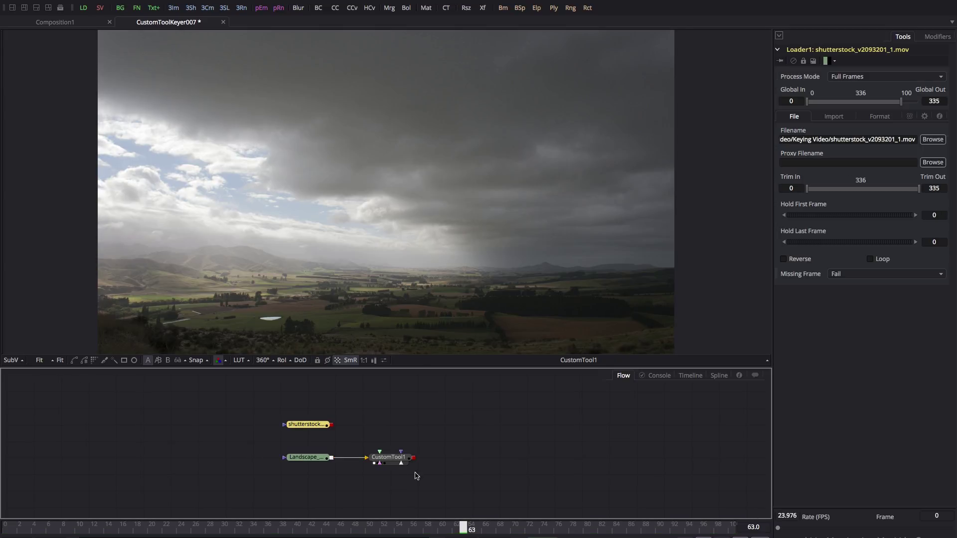
- Add a Background node, paste a copy, and make the copy pure white
left_click(488, 448)
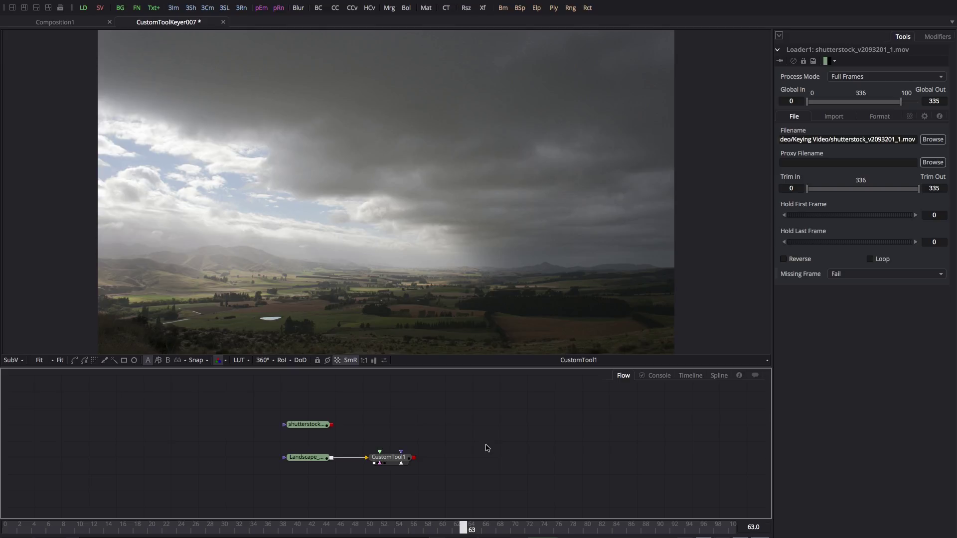
key("ctrl+space")
type("back")
key("Return")
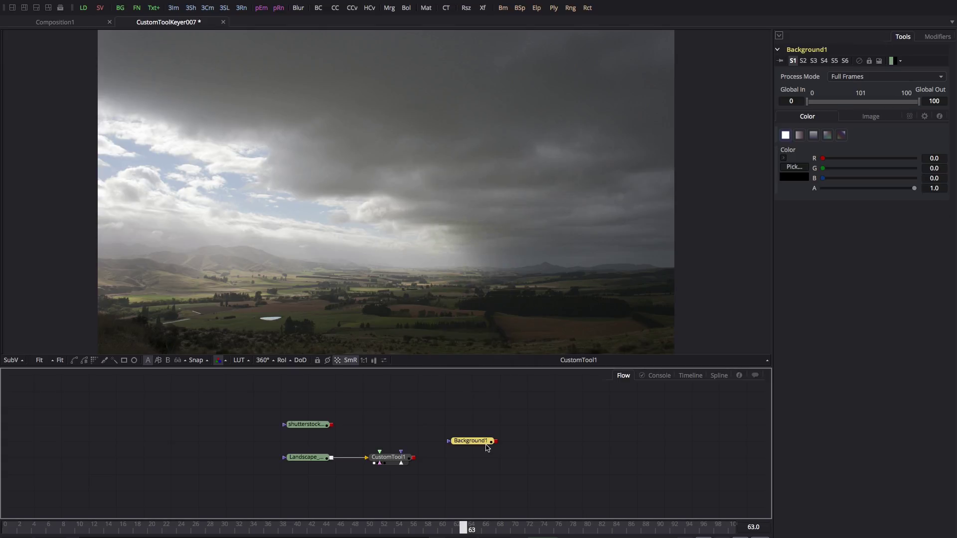
key("1")
left_click(492, 480)
key("ctrl+v")
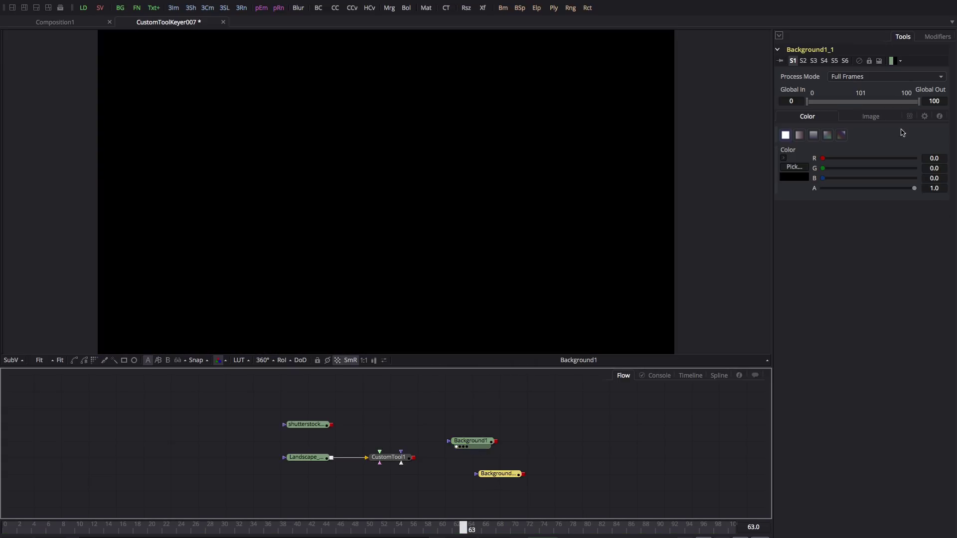
left_click_drag(824, 158, 920, 158)
left_click_drag(822, 169, 956, 188)
- Merge the white background onto Background1, add an Ellipse mask, and move the nodes left
left_click_drag(526, 476, 495, 445)
key("1")
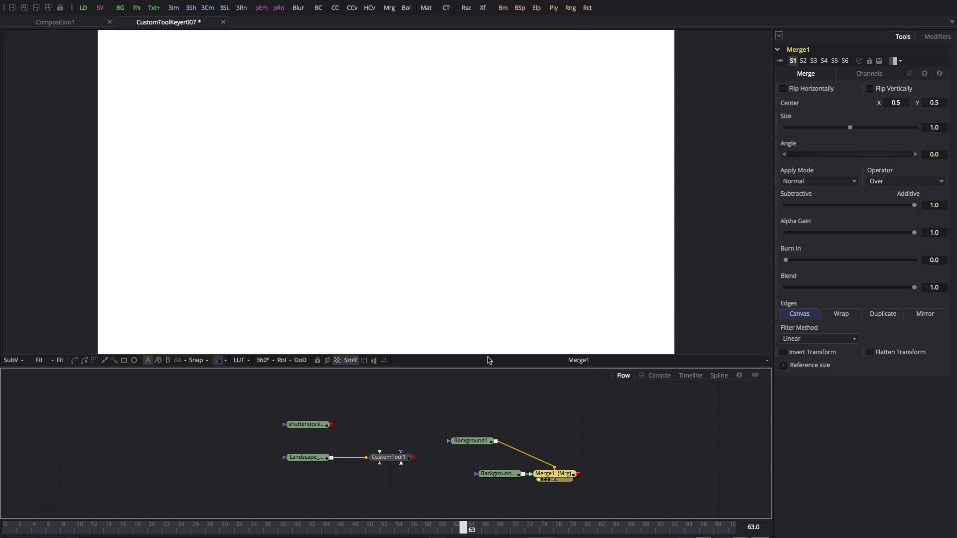
left_click(134, 361)
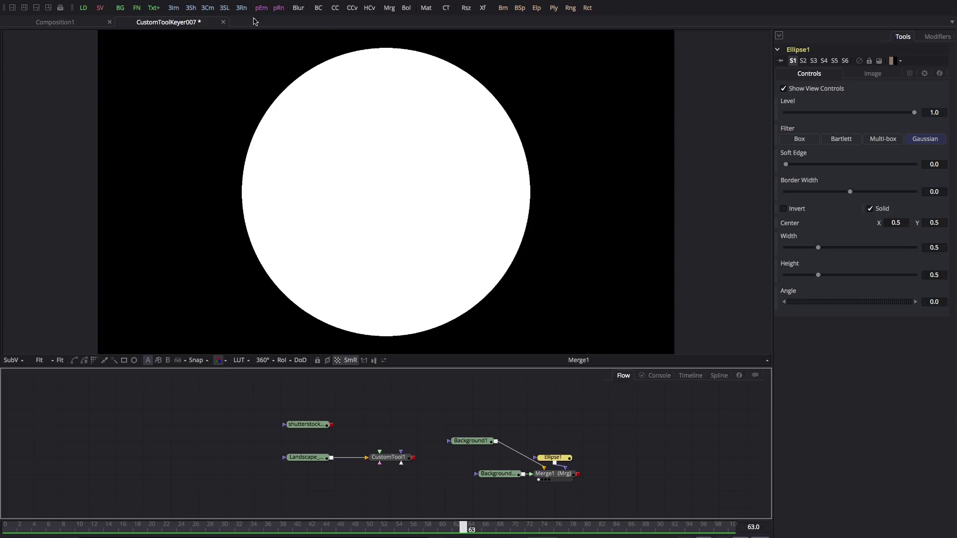
left_click_drag(596, 498, 440, 428)
left_click_drag(553, 474, 224, 476)
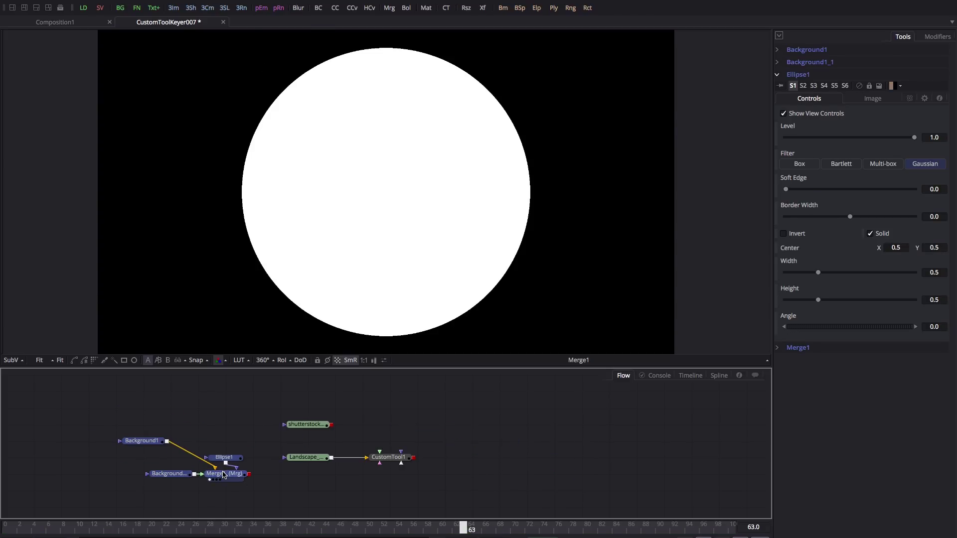
left_click(391, 457)
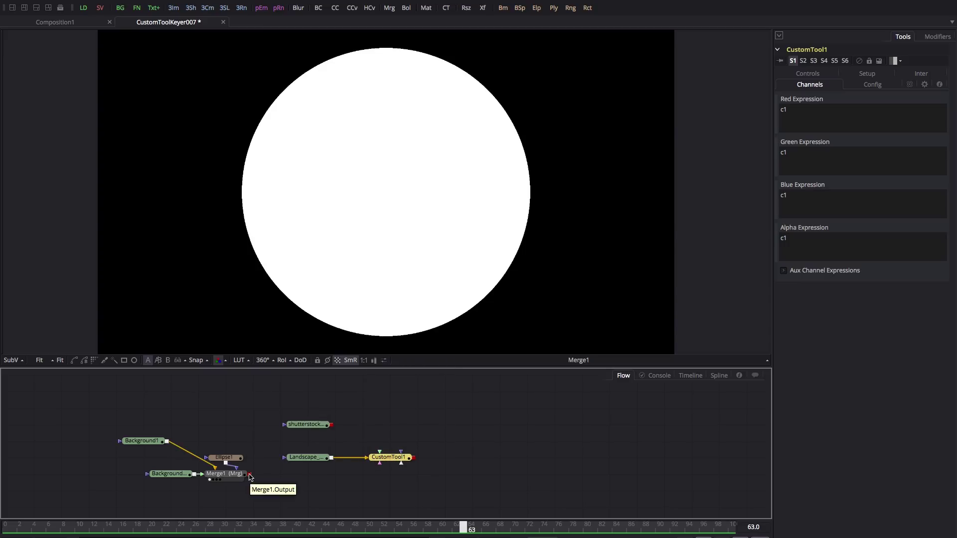
- Feed Merge1 into CustomTool1's second input and set red, green and blue expressions to c1*c2
left_click_drag(249, 474, 390, 460)
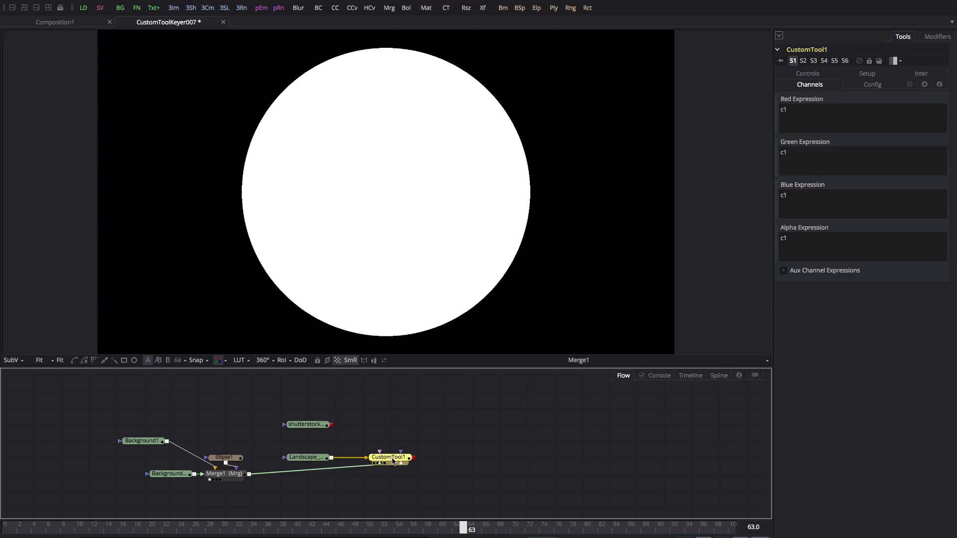
key("1")
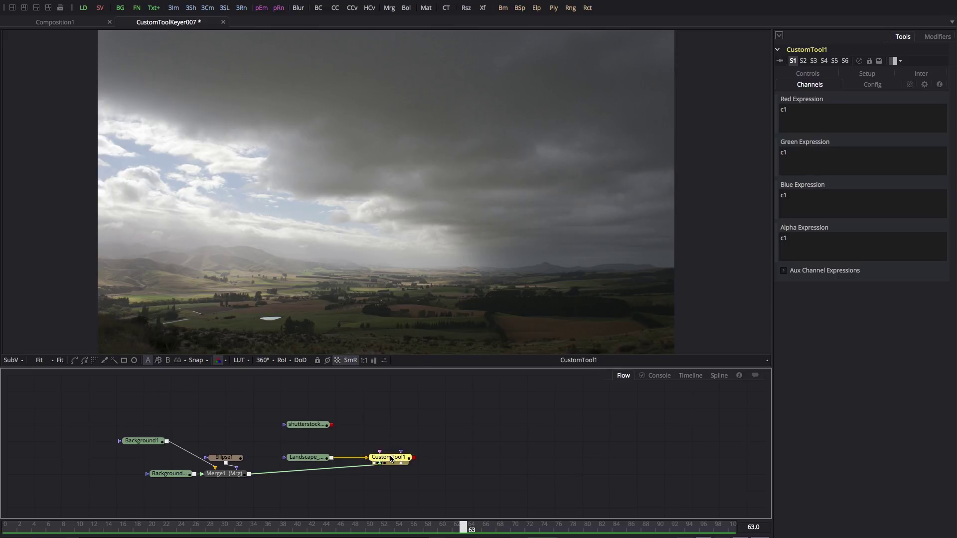
left_click(812, 113)
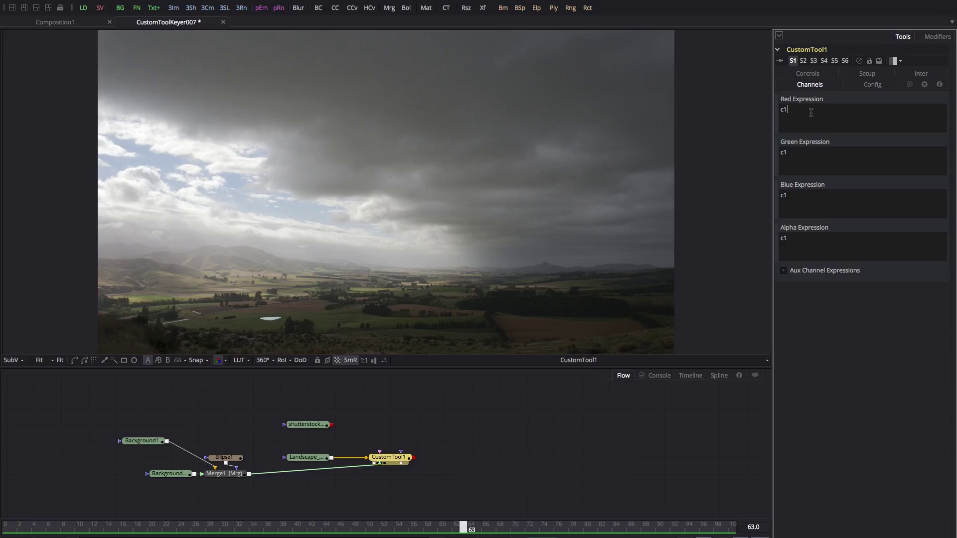
type("*")
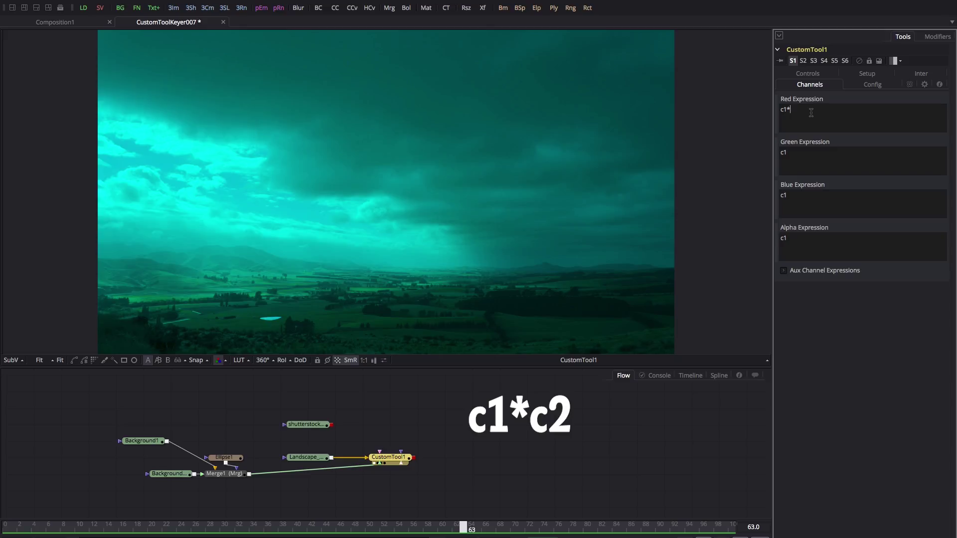
type("c2")
left_click_drag(812, 113, 712, 100)
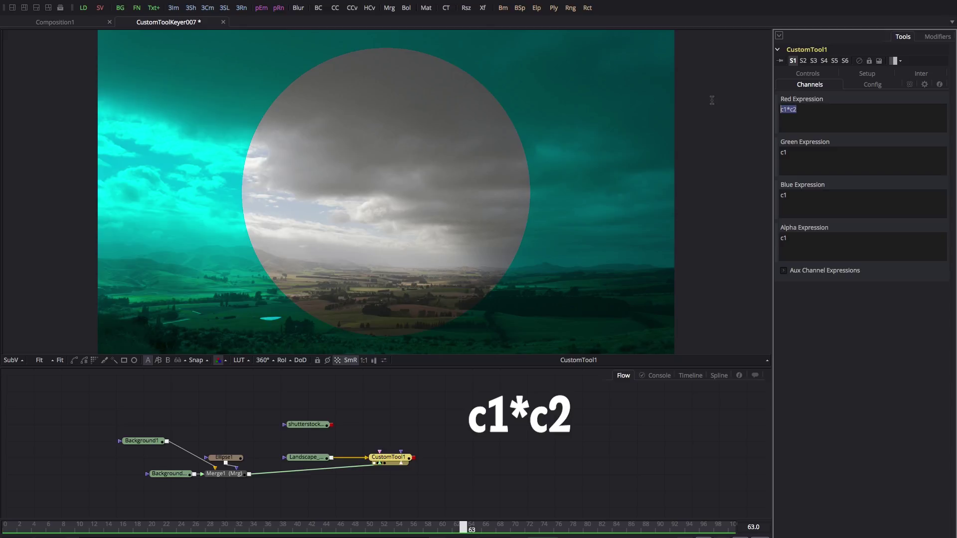
left_click_drag(784, 145, 814, 154)
key("ctrl+v")
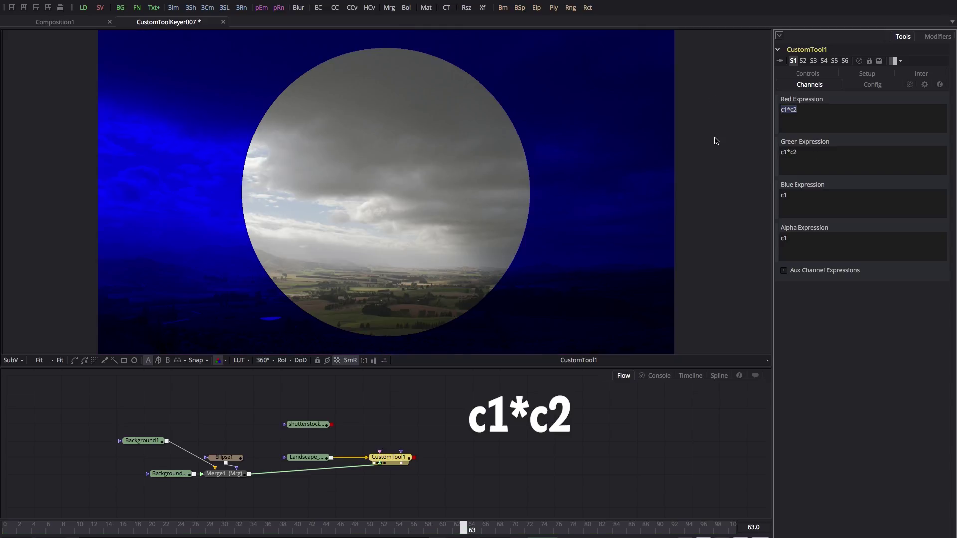
left_click_drag(807, 200, 781, 196)
key("ctrl+v")
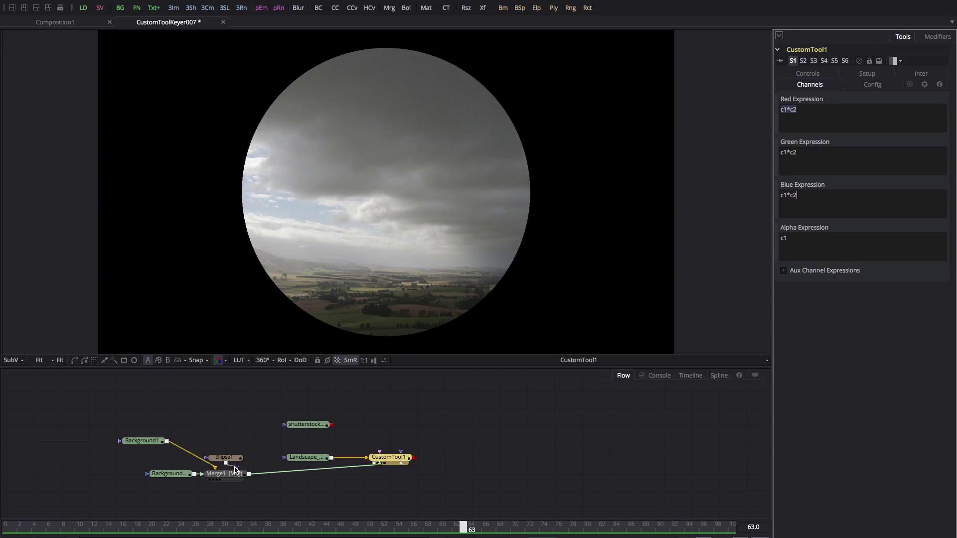
- Compare Merge1's circle matte with CustomTool1's masked landscape in the viewer
left_click(210, 479)
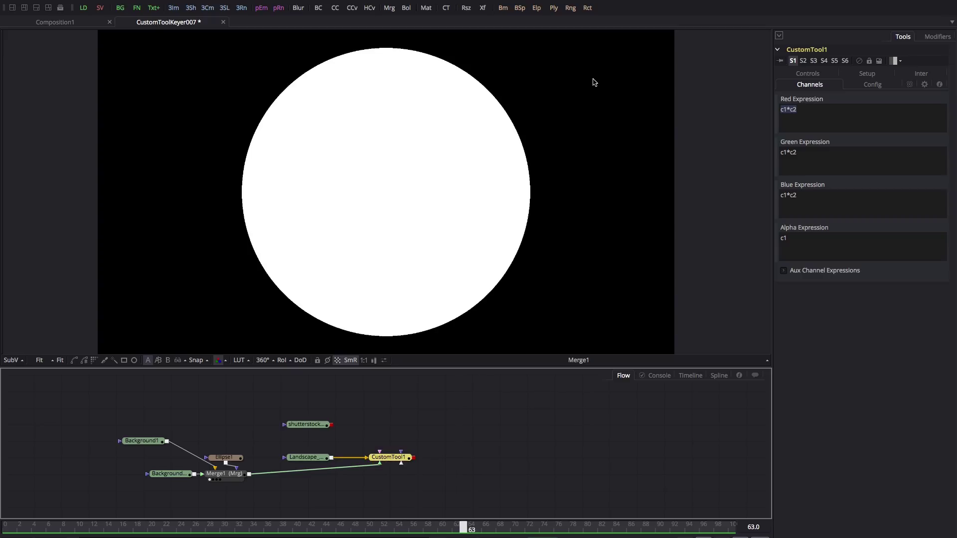
key("1")
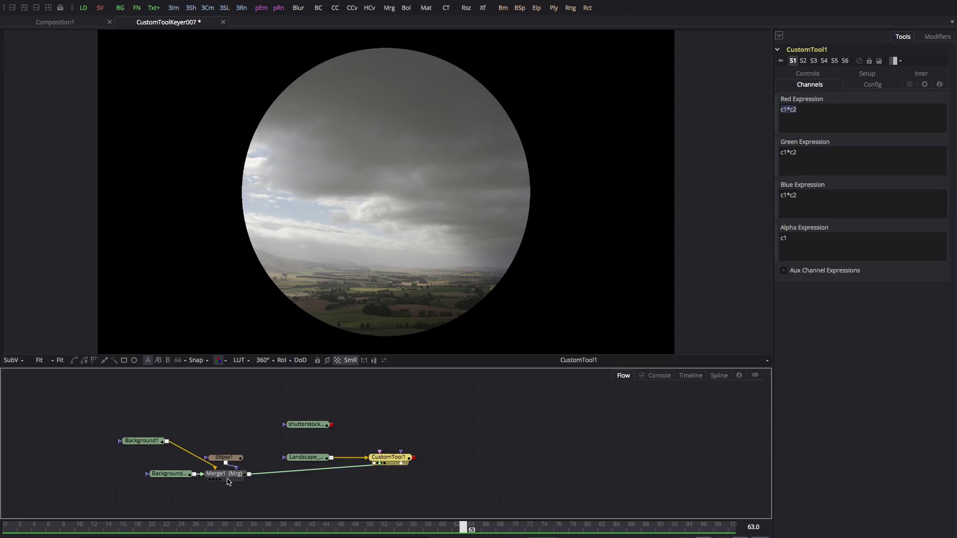
left_click_drag(228, 482, 355, 208)
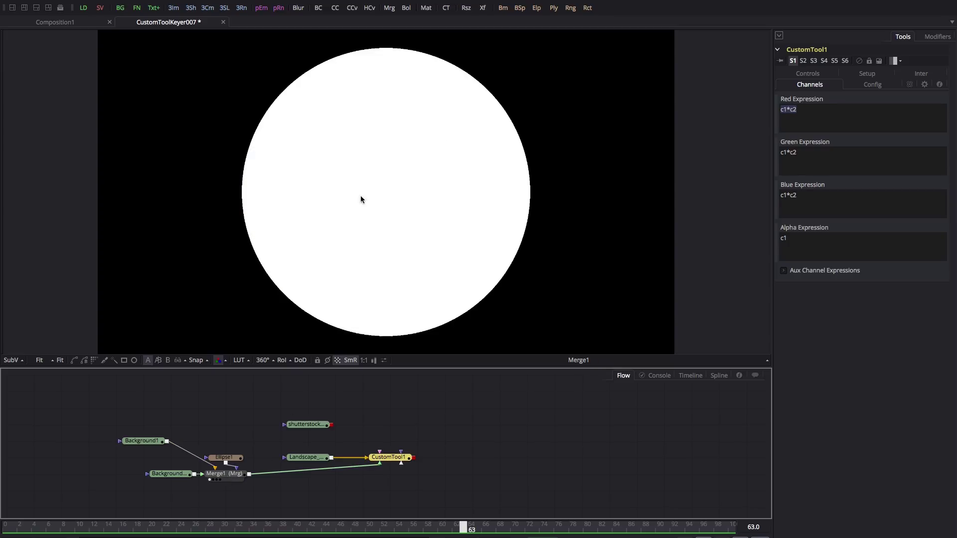
left_click_drag(394, 458, 359, 71)
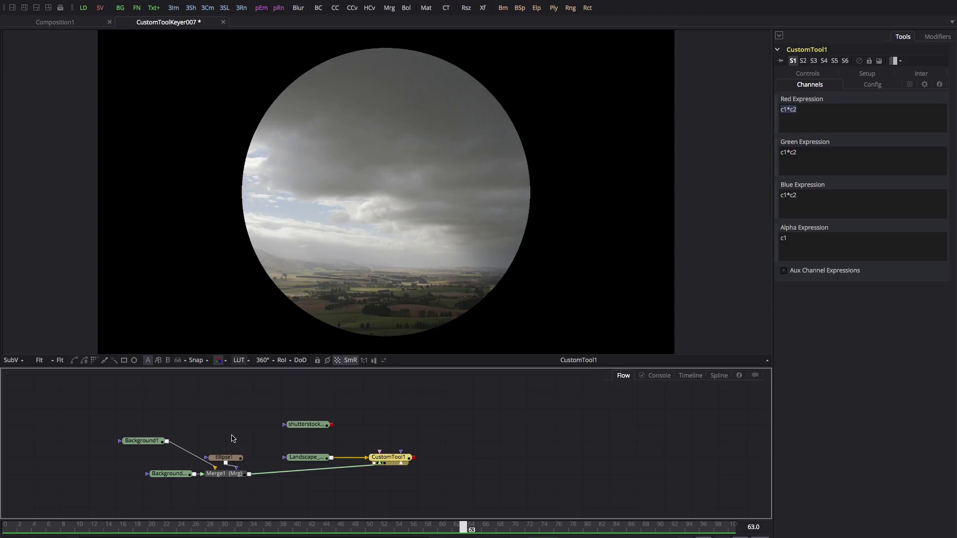
- Soften Ellipse1's edge to 0.0566, then compare the Merge1 and CustomTool1 results in the viewer
left_click(224, 458)
left_click_drag(786, 164, 822, 165)
key("1")
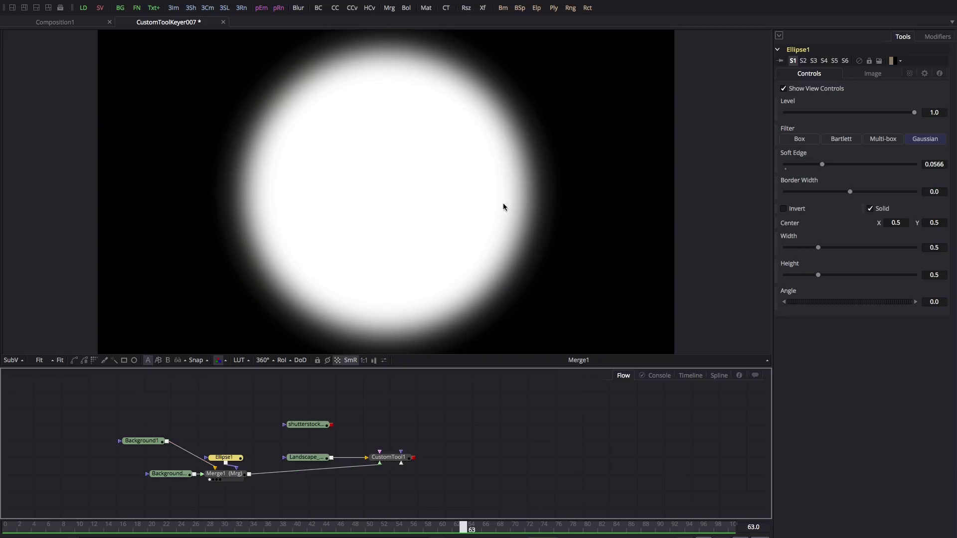
left_click_drag(399, 455, 344, 265)
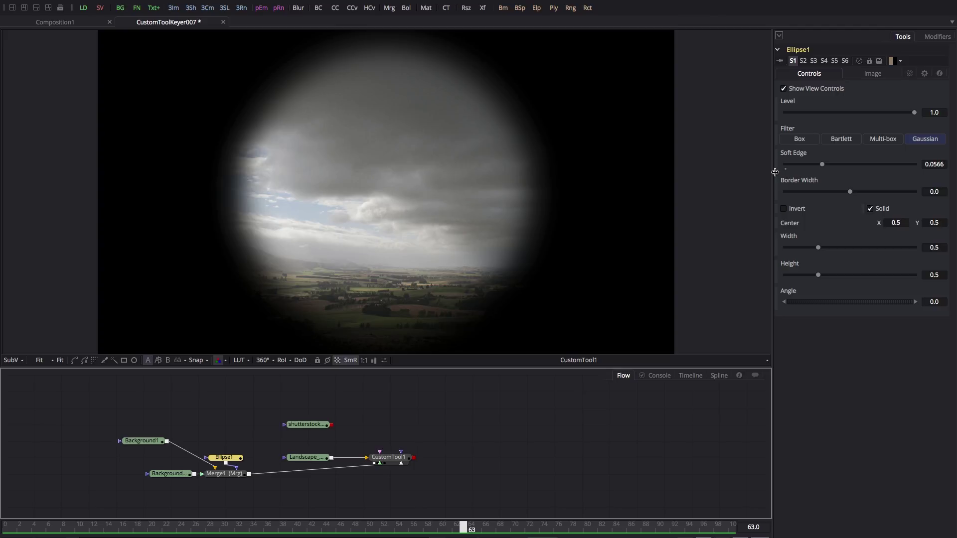
left_click(393, 457)
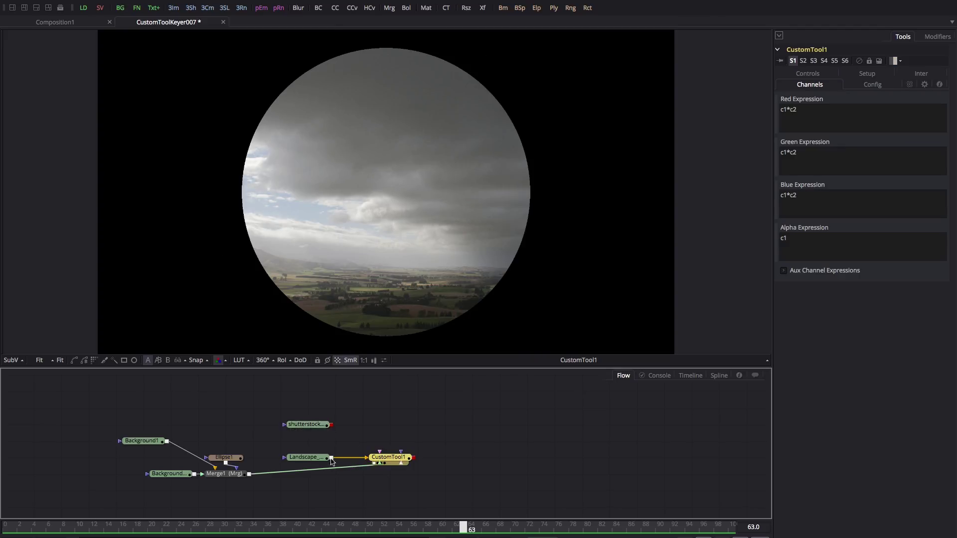
- Connect the shutterstock green-screen clip and the Landscape loader into CustomTool1's inputs
left_click_drag(313, 427, 332, 159)
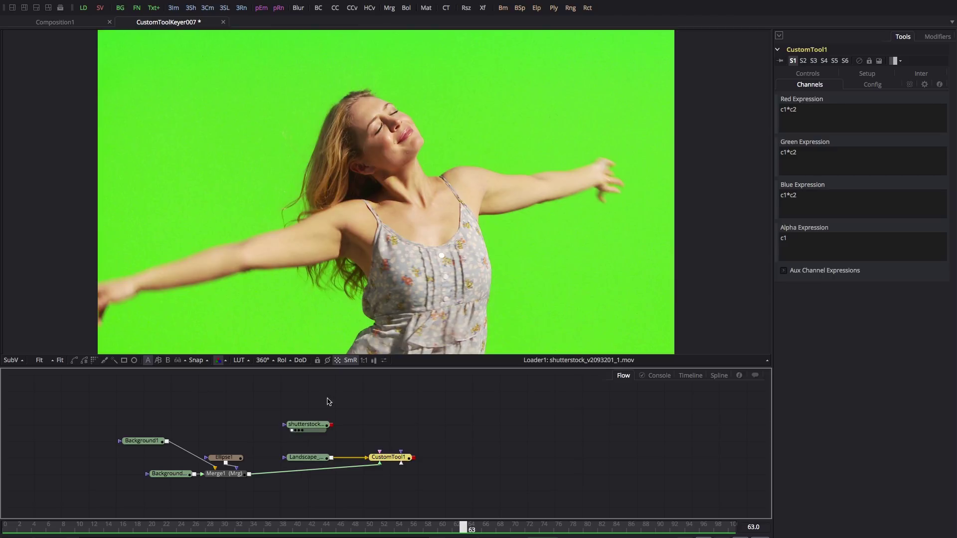
left_click_drag(331, 425, 341, 487)
left_click(374, 464)
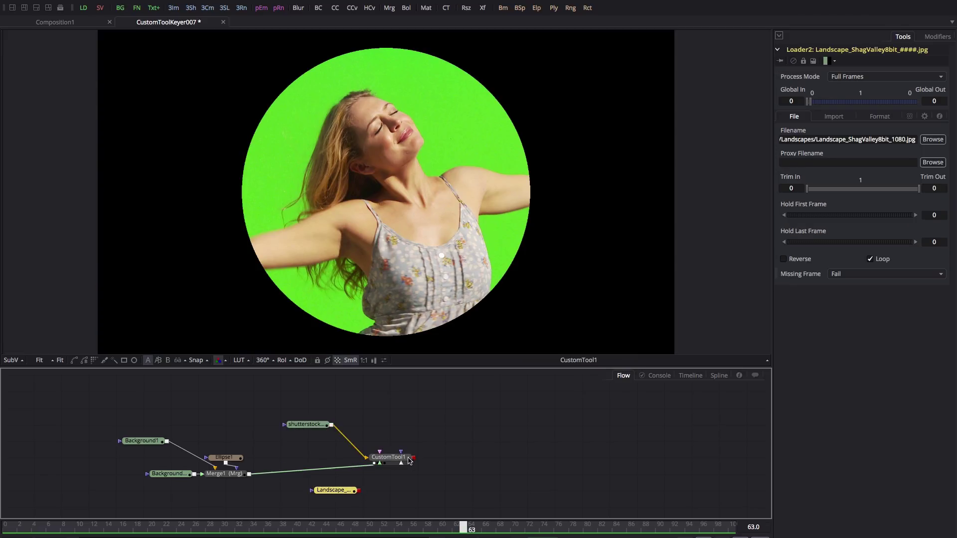
left_click_drag(360, 492, 380, 453)
left_click(389, 458)
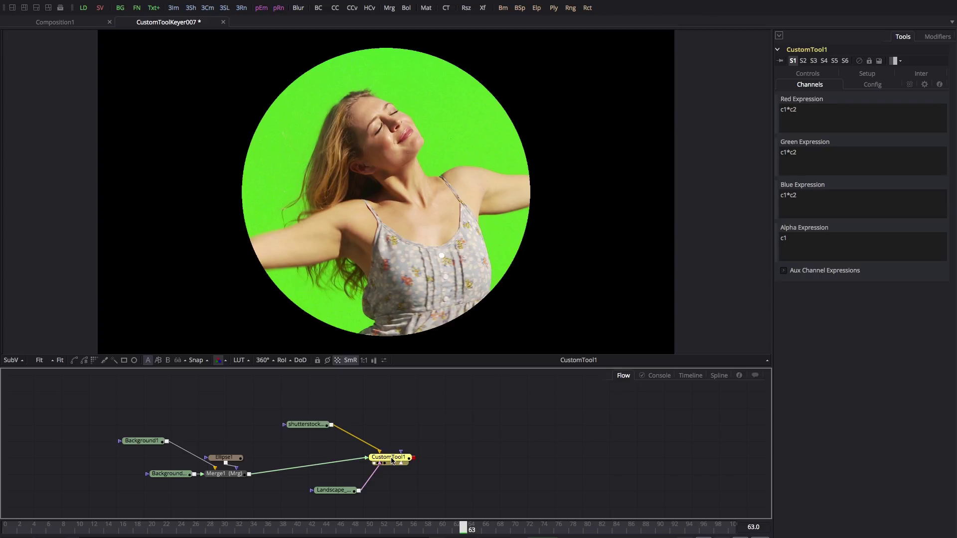
left_click(806, 110)
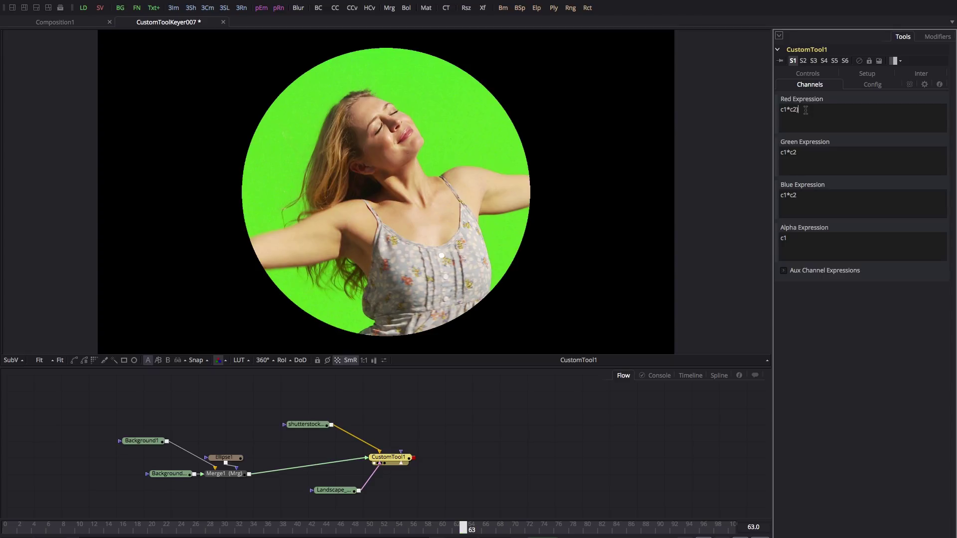
- Bracket the red expression as (c1*c2) and paste it into the green and blue expressions
type("(")
left_click_drag(823, 111, 713, 98)
key("ctrl+c")
left_click_drag(818, 156, 705, 143)
key("ctrl+v")
left_click_drag(828, 199, 686, 189)
key("ctrl+v")
- Extend red to (c1*c2)+(c3*(1-c2)) and paste it into the green and blue expressions
left_click(813, 111)
type("+")
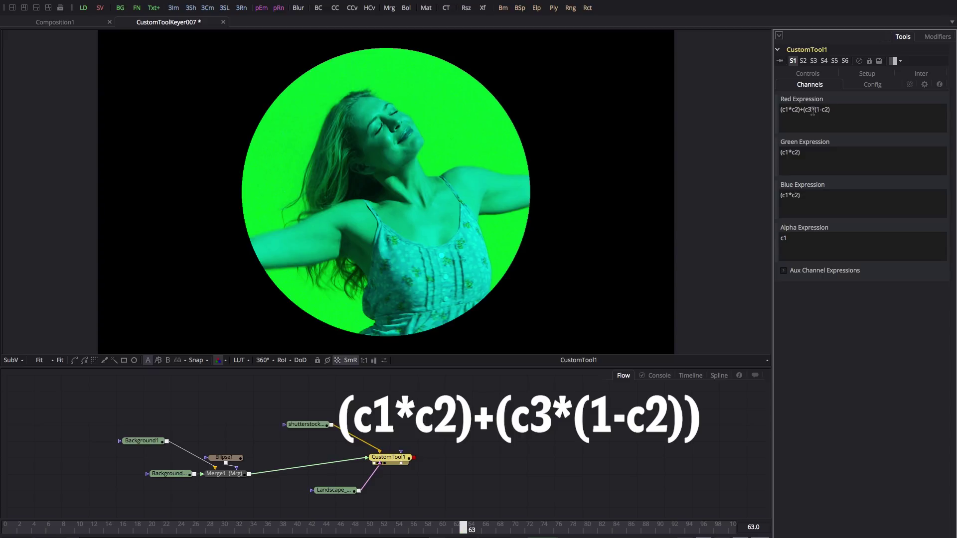
type(")")
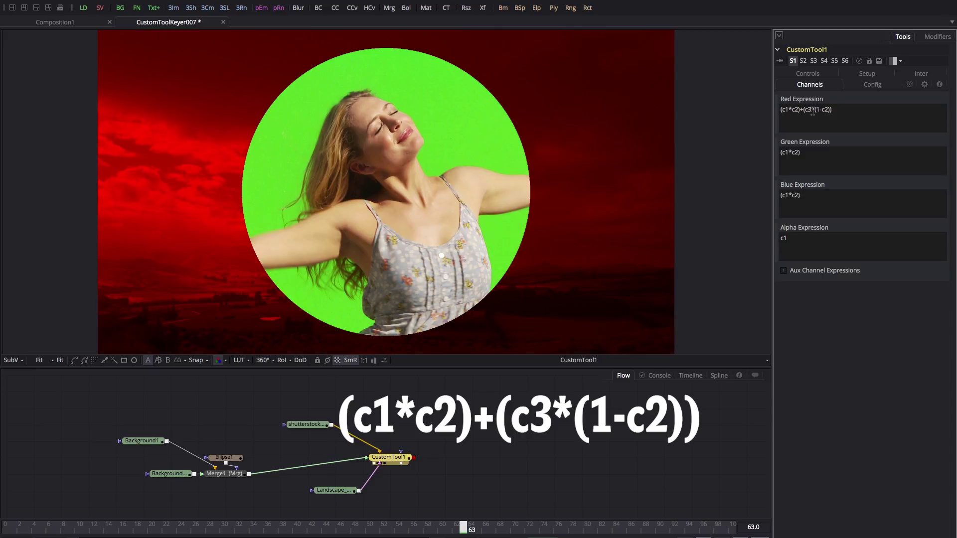
key("ctrl+a")
key("ctrl+c")
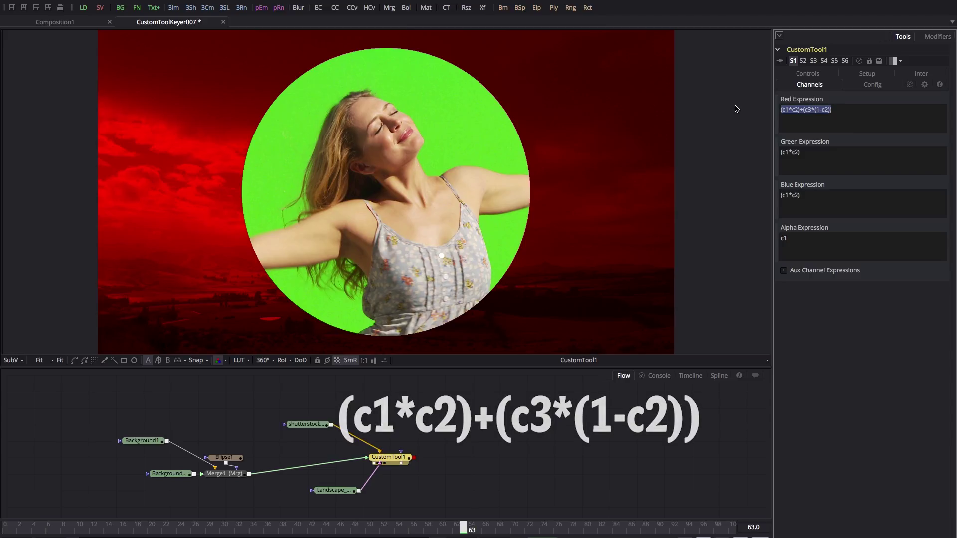
triple_click(838, 154)
key("ctrl+v")
left_click(831, 199)
key("ctrl+a")
key("ctrl+v")
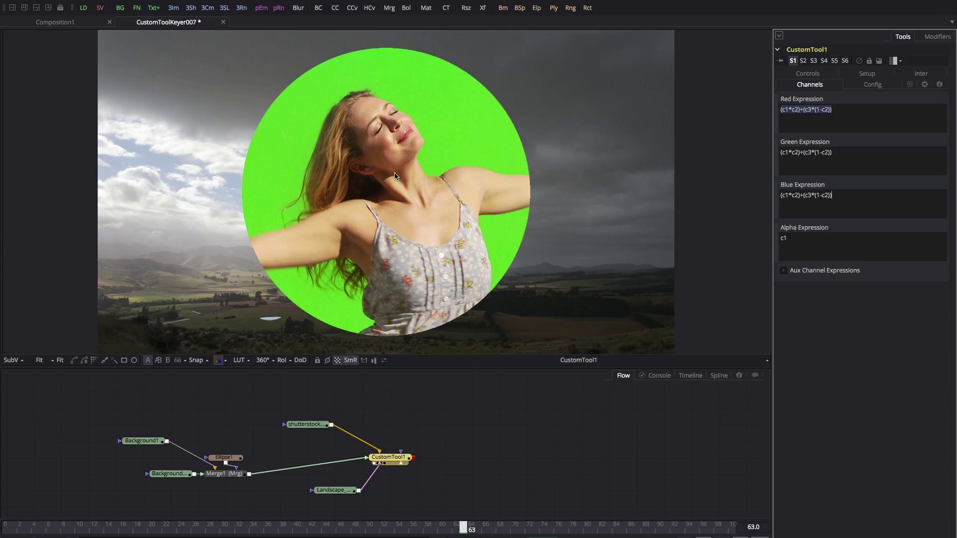
left_click(843, 110)
left_click_drag(804, 110, 742, 105)
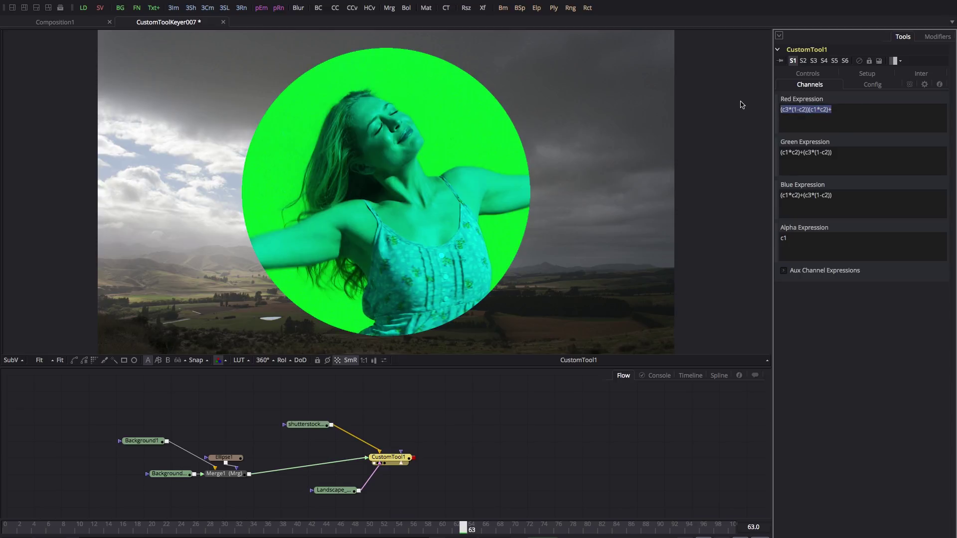
key("ctrl+v")
left_click_drag(843, 152, 671, 135)
key("ctrl+v")
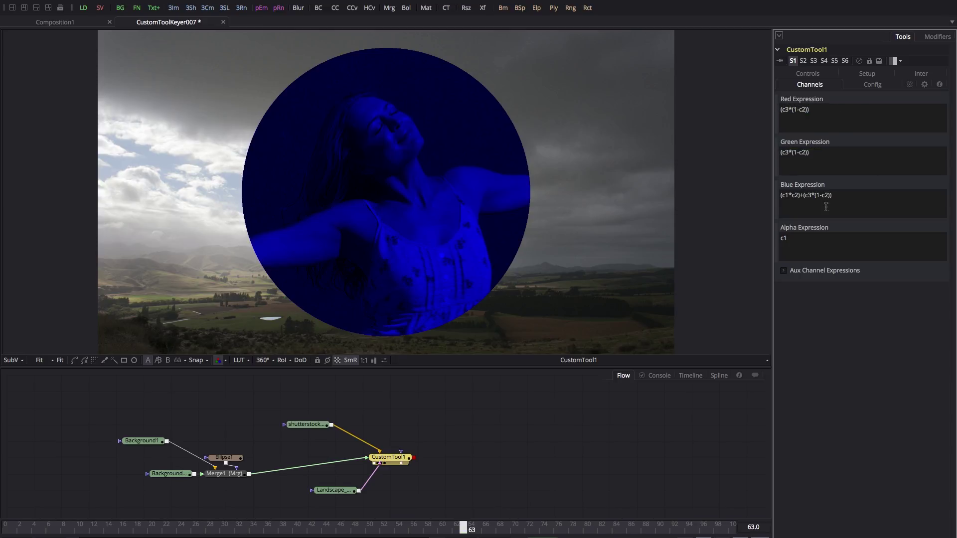
left_click_drag(861, 205, 643, 186)
key("ctrl+v")
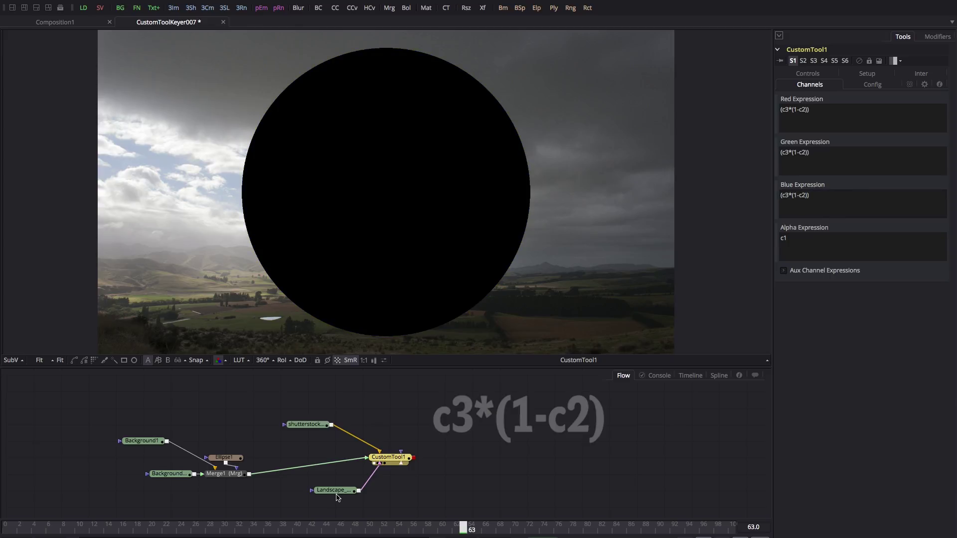
left_click_drag(333, 494, 234, 186)
key("1")
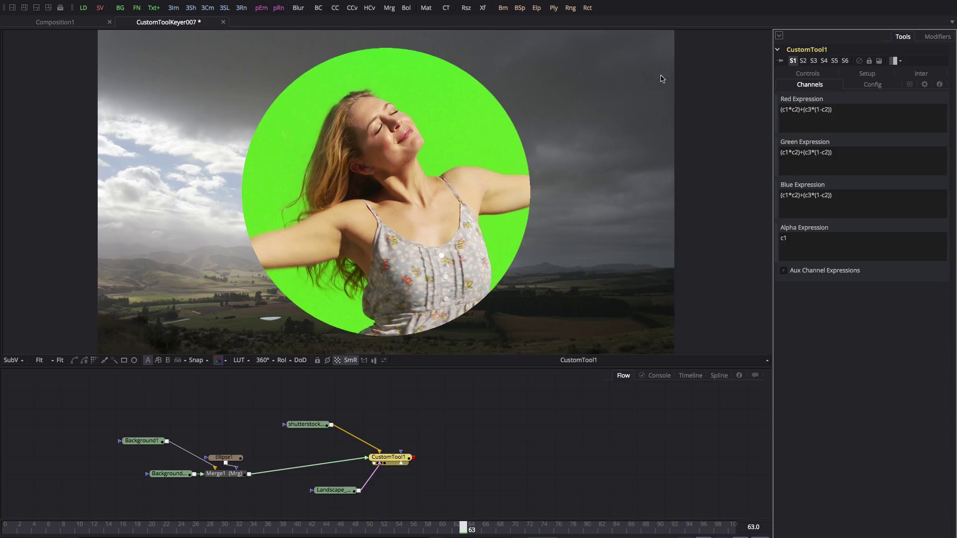
left_click(337, 360)
left_click_drag(798, 110, 769, 111)
left_click(477, 415)
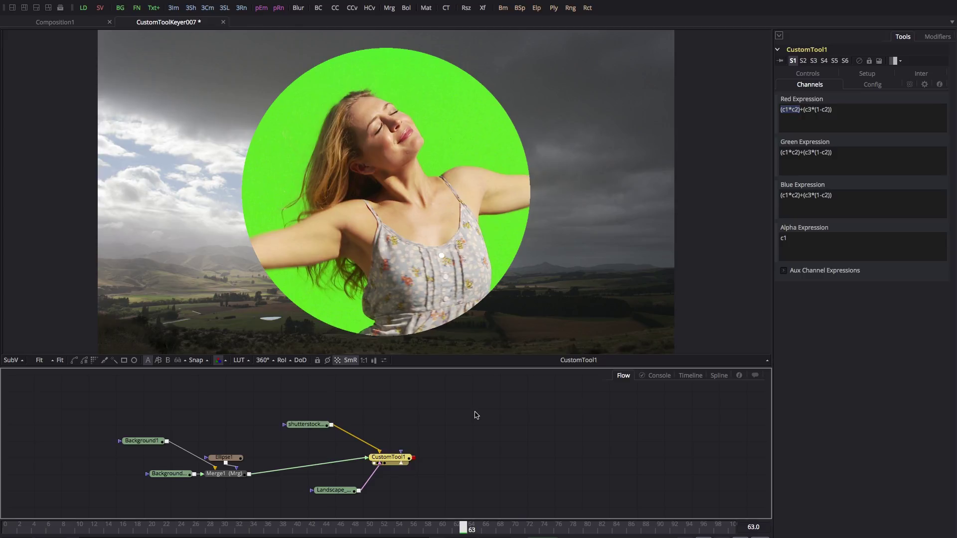
left_click(476, 415)
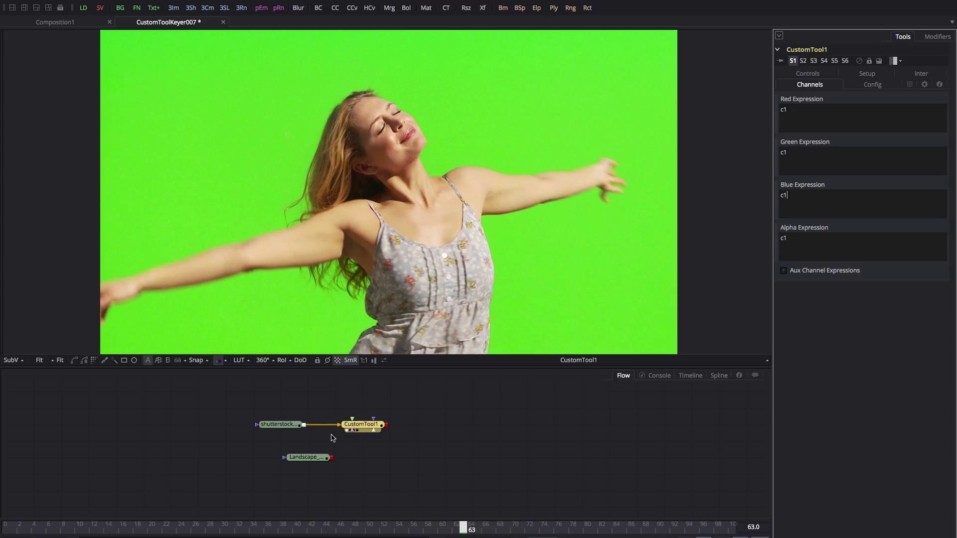
- Enter g1-max(r1, b1) as CustomTool1's Intermediate 1 expression
left_click(370, 426)
left_click(922, 74)
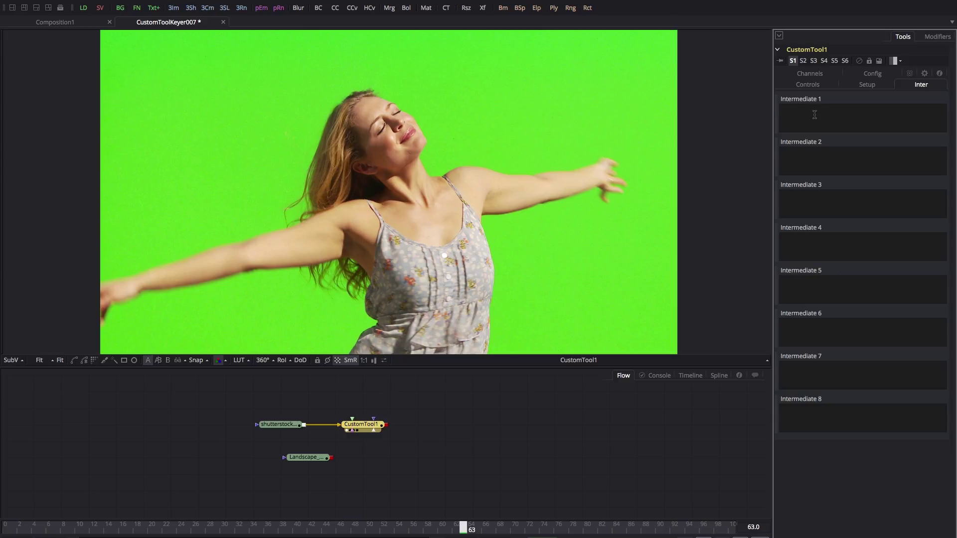
type("g1")
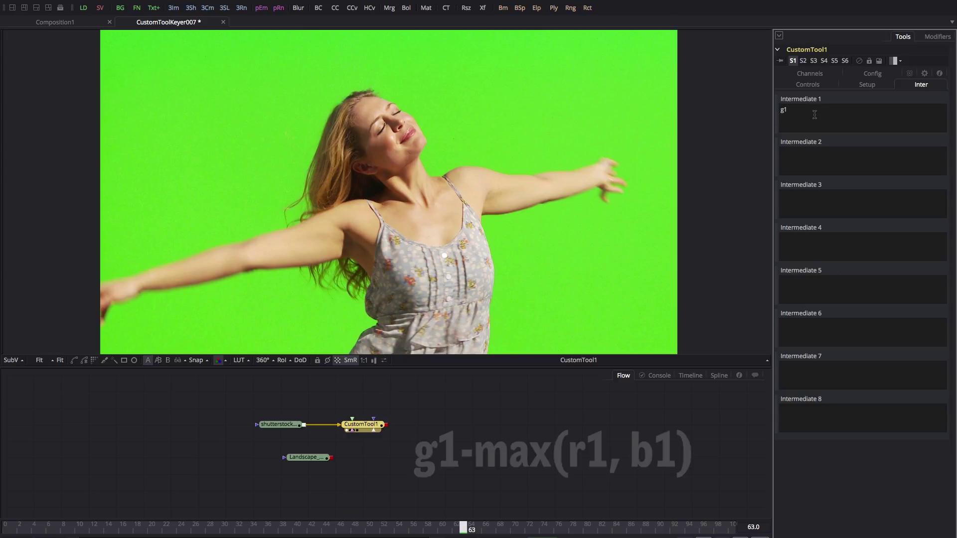
type("-max(r")
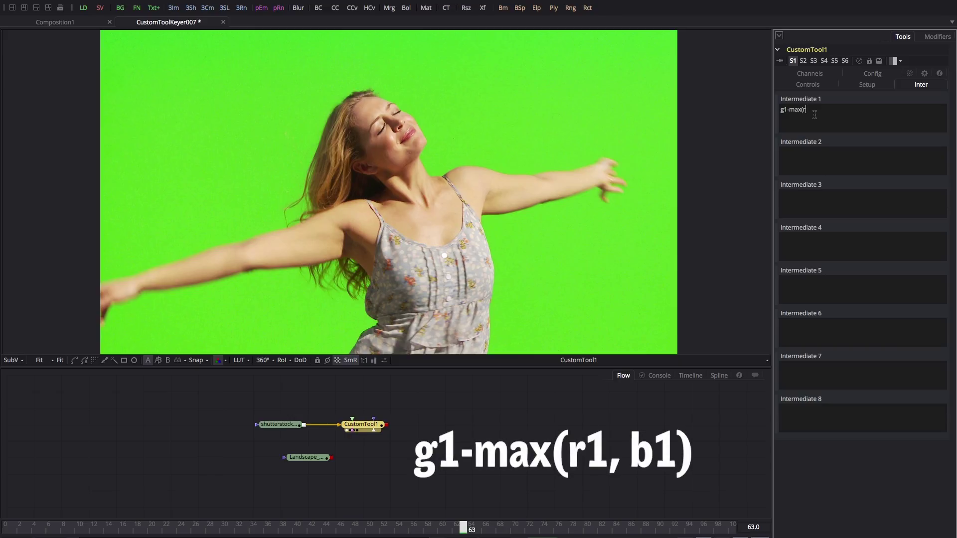
type("1, b1")
left_click_drag(829, 109, 778, 109)
- Type clamp(1-i1*n1) into CustomTool1's Intermediate 2 field
left_click(819, 151)
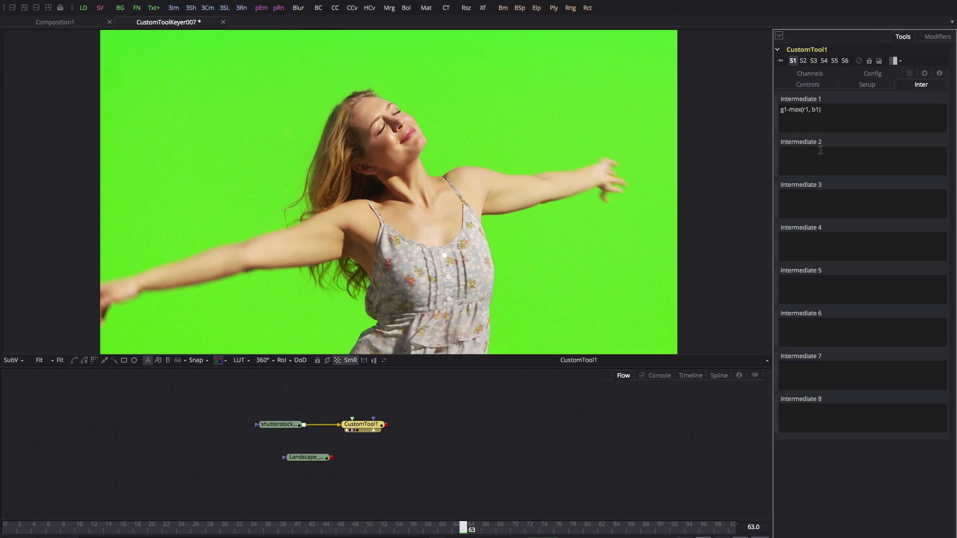
type("clamp(")
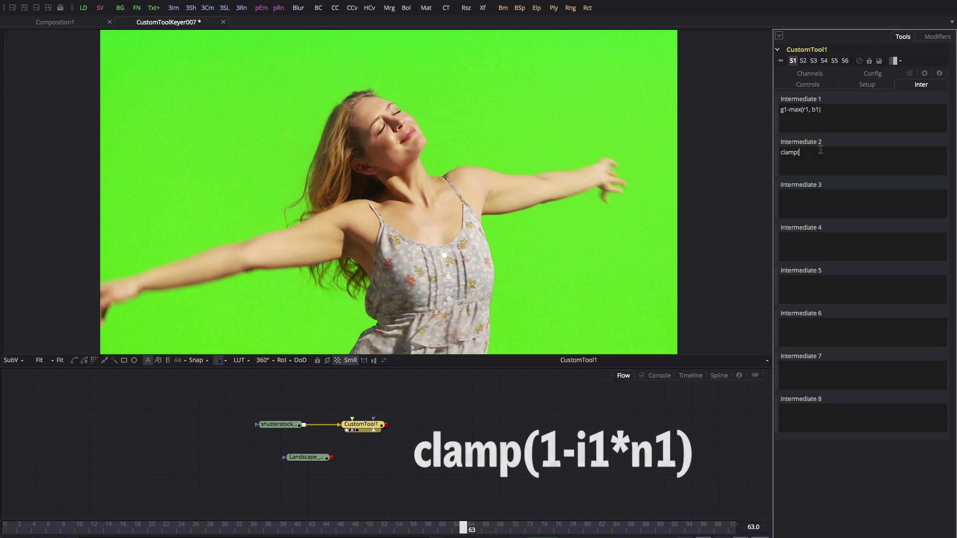
type("1")
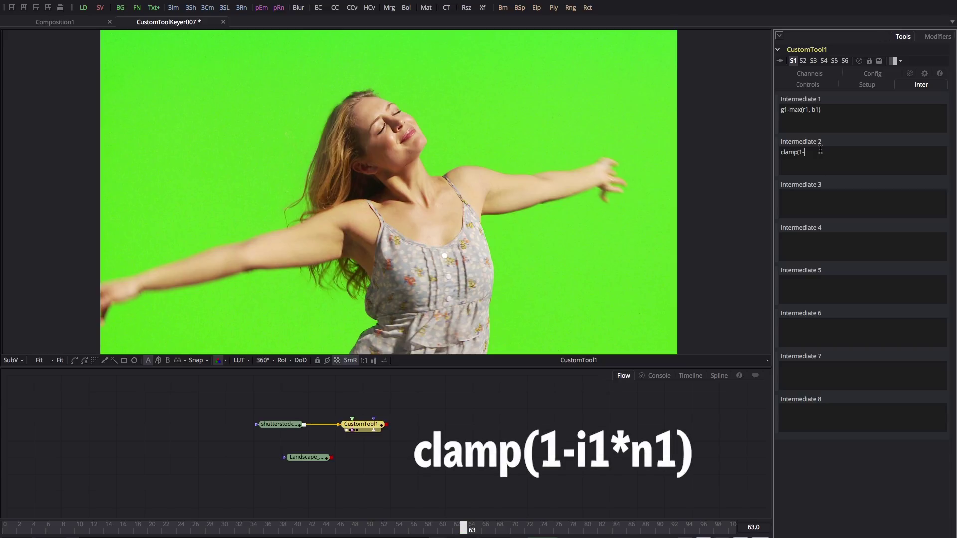
type("-i1*n1)")
left_click_drag(798, 151, 771, 151)
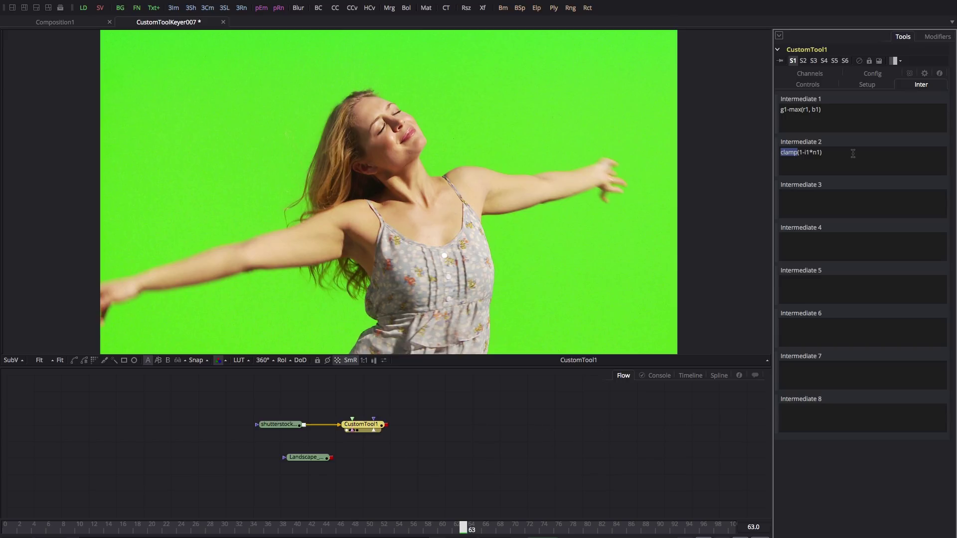
left_click(868, 156)
left_click_drag(845, 110, 753, 106)
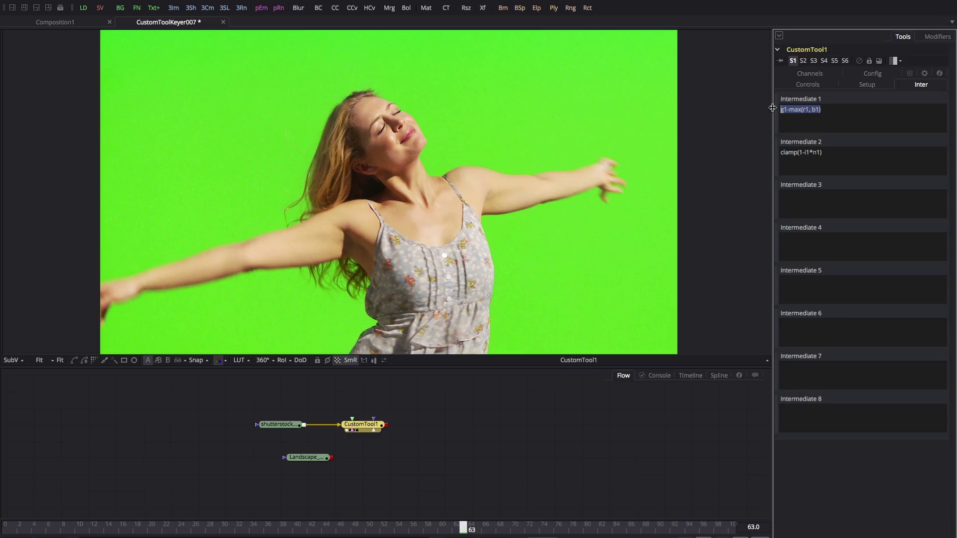
- Set the red, green and blue expressions to i1 to preview Intermediate 1 in greyscale
left_click(810, 74)
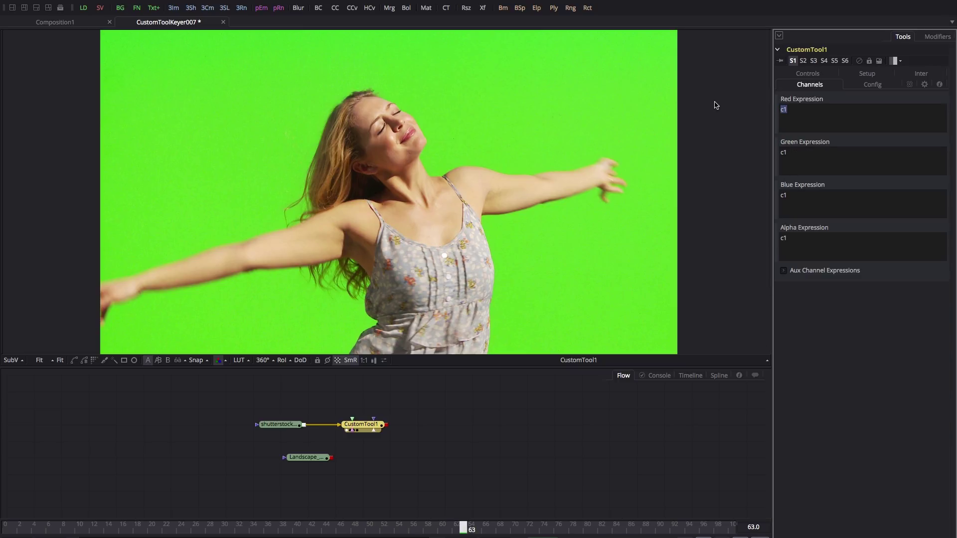
type("i1")
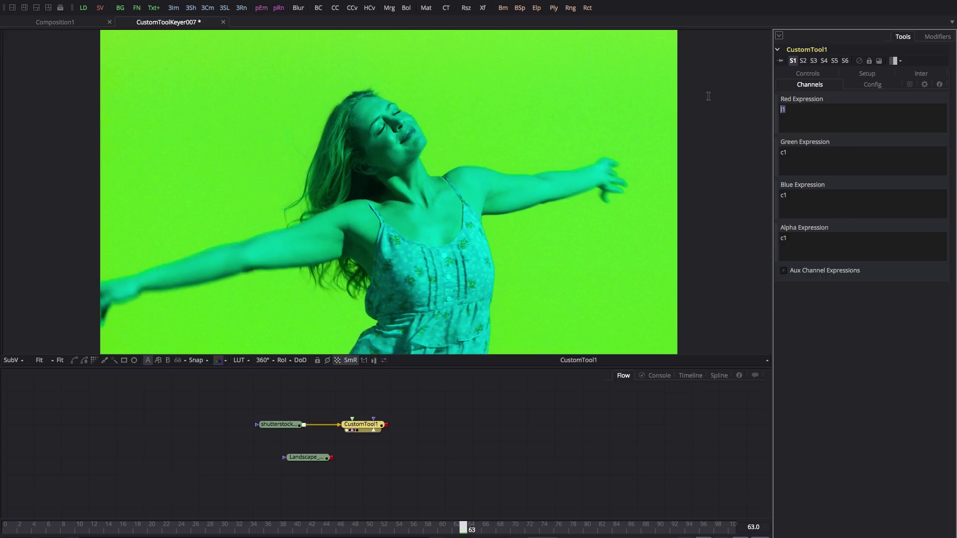
key("Tab")
type("i1")
double_click(783, 195)
type("i1")
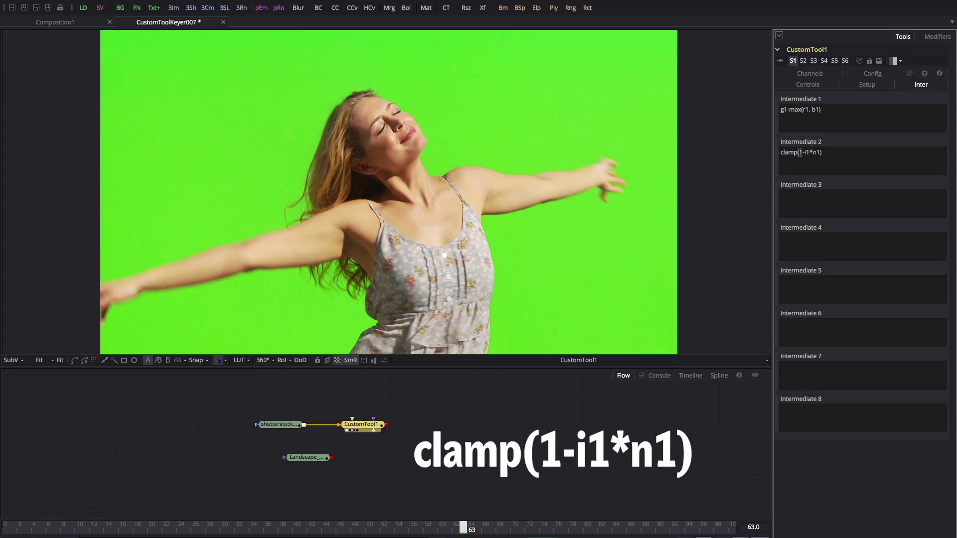
- Change the red expression to c1*i2 and copy it
left_click(814, 86)
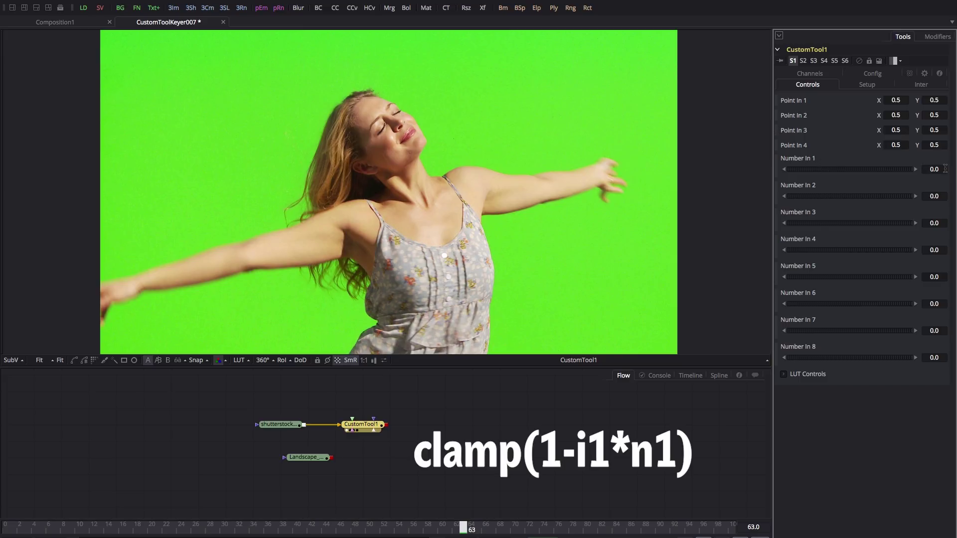
left_click(811, 74)
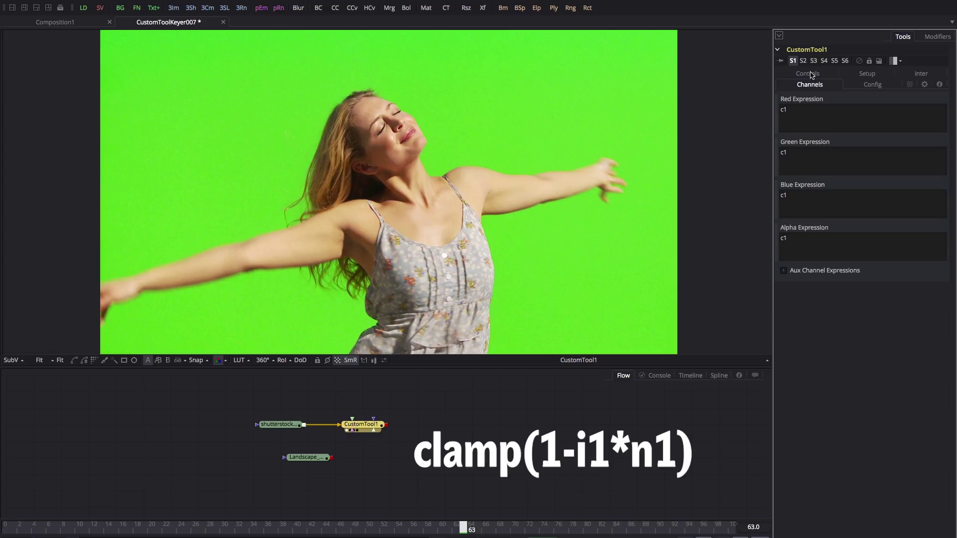
left_click(809, 112)
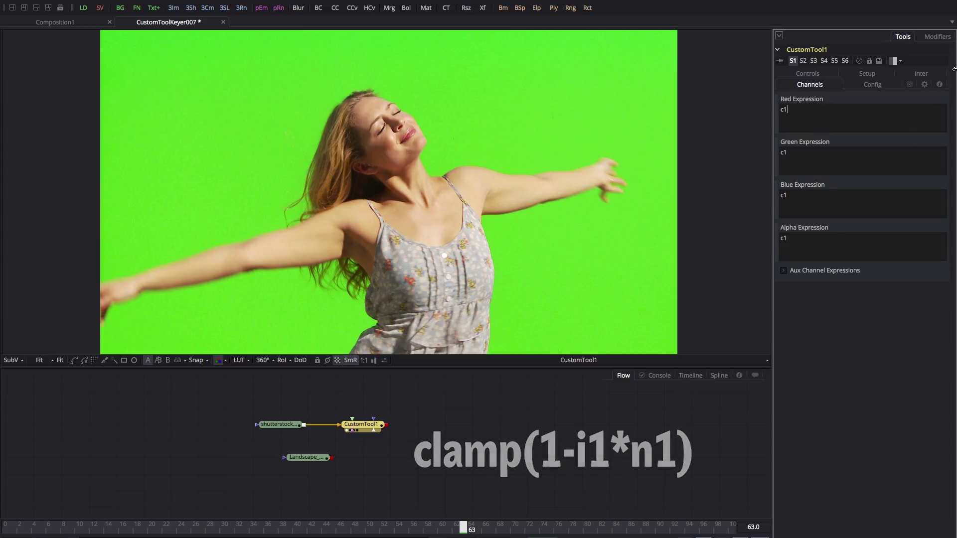
left_click(921, 73)
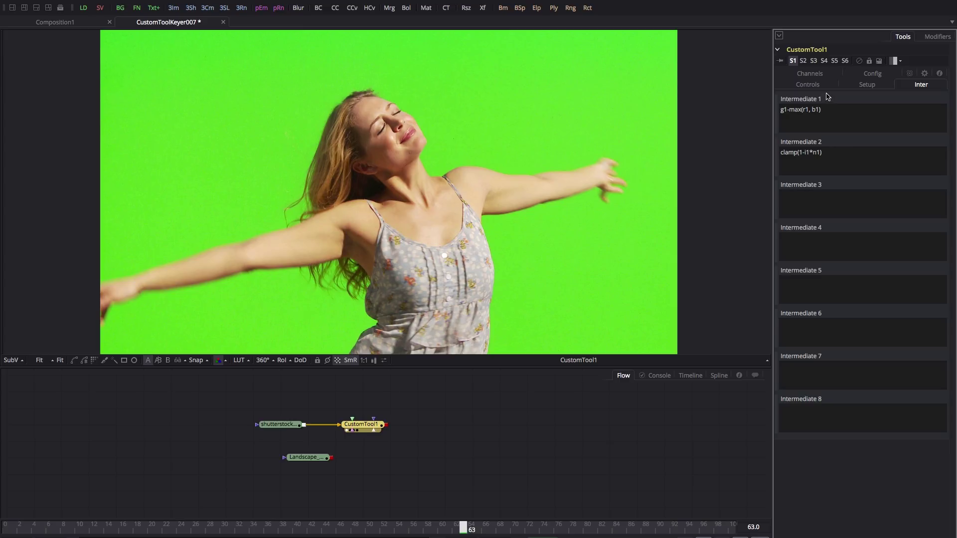
left_click(820, 74)
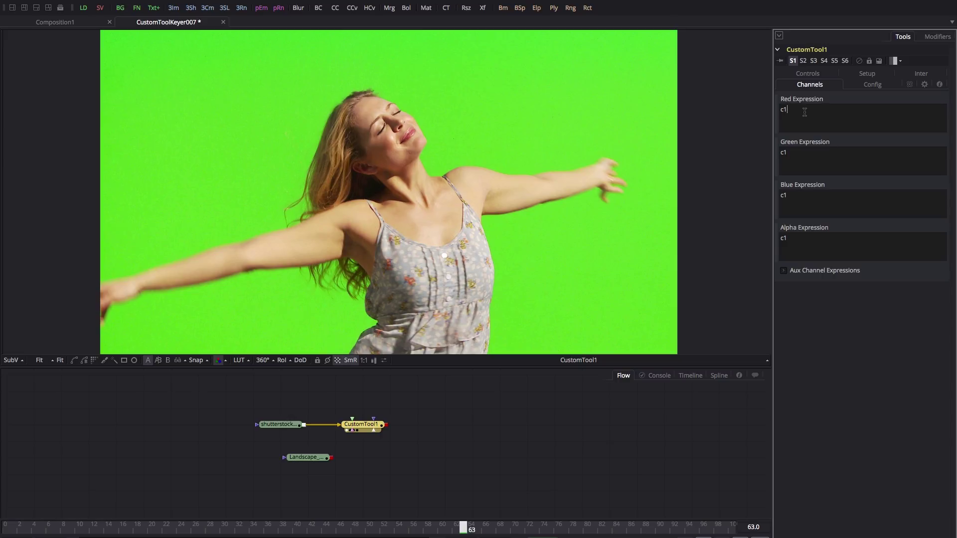
type("*i2")
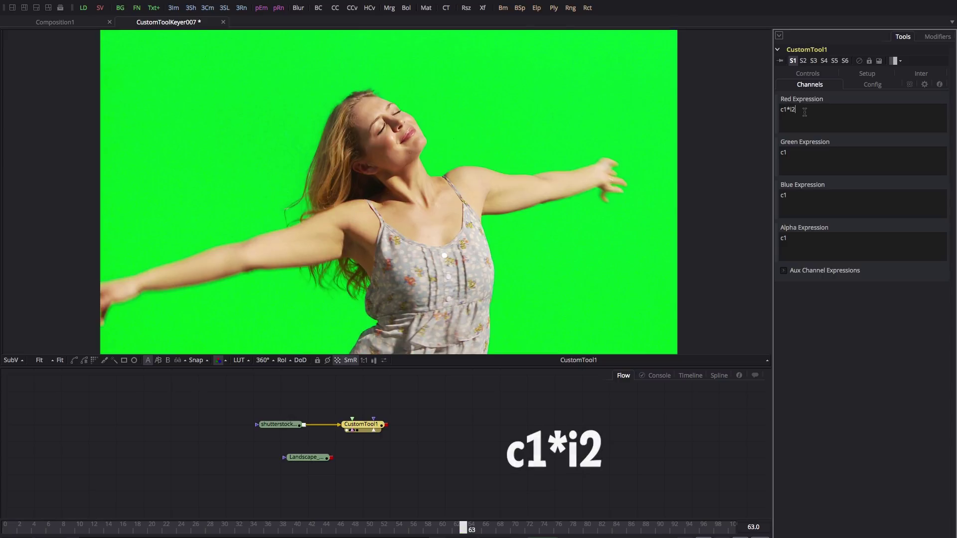
left_click_drag(818, 112, 726, 111)
key("ctrl+c")
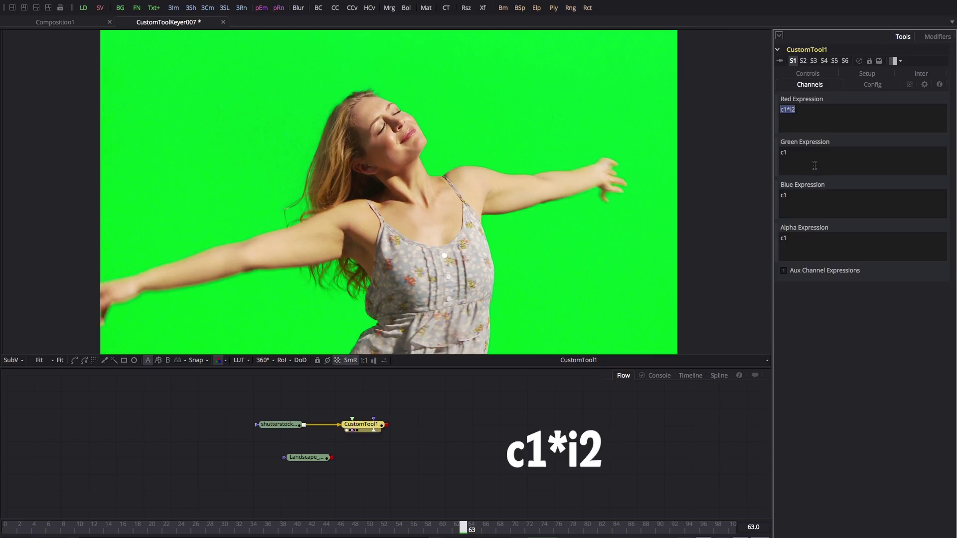
- Paste c1*i2 into the green and blue expressions and select the Number In 1 value
left_click_drag(816, 156, 736, 146)
key("ctrl+v")
left_click_drag(814, 198, 703, 191)
key("ctrl+v")
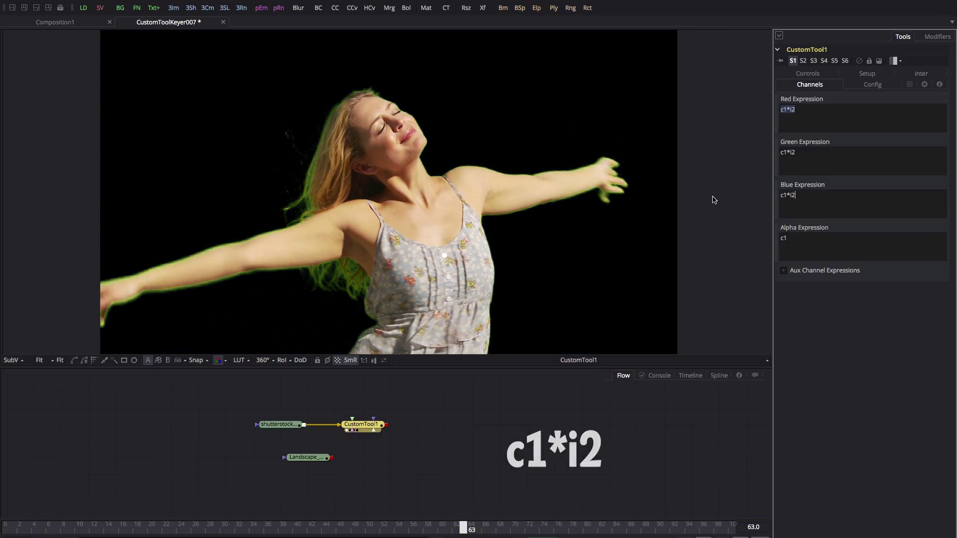
left_click(808, 86)
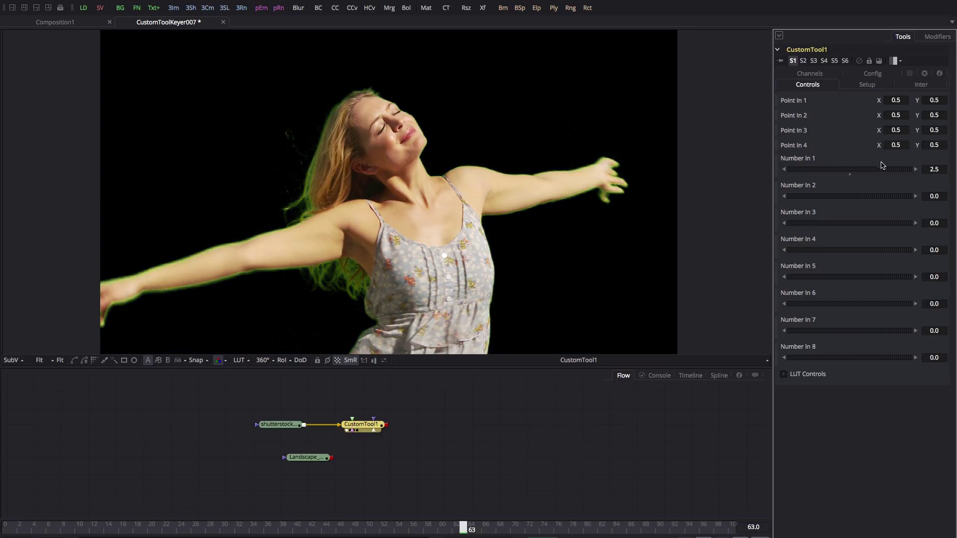
left_click_drag(940, 166, 890, 168)
- Set Number In 1 to 2.5 to darken the green background
type("1")
key("Tab")
left_click(940, 169)
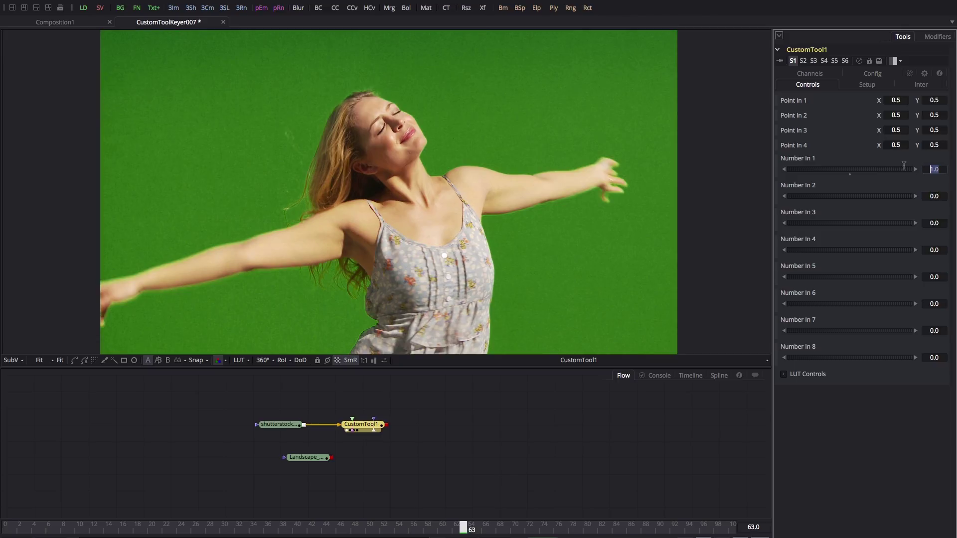
type("2")
key("Return")
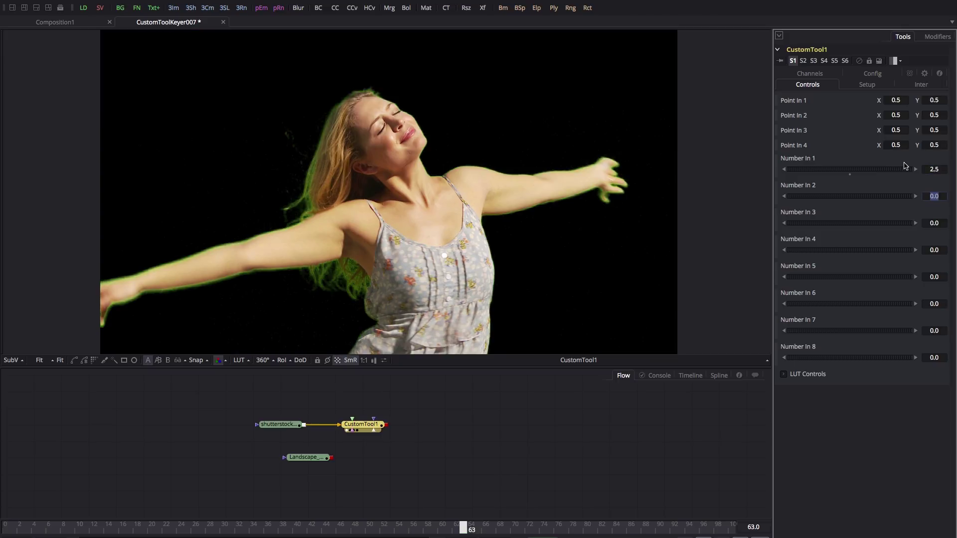
left_click(857, 170)
left_click_drag(856, 172, 877, 173)
type("2.5")
key("Tab")
- Make the alpha expression c1*i2 so the background turns transparent
left_click(810, 73)
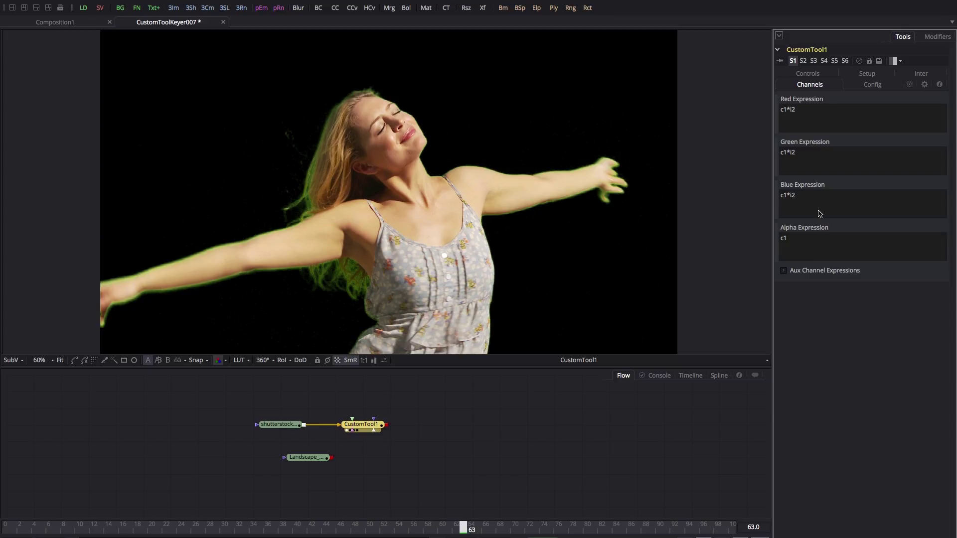
left_click_drag(819, 201, 712, 186)
left_click_drag(814, 241, 699, 225)
key("ctrl+v")
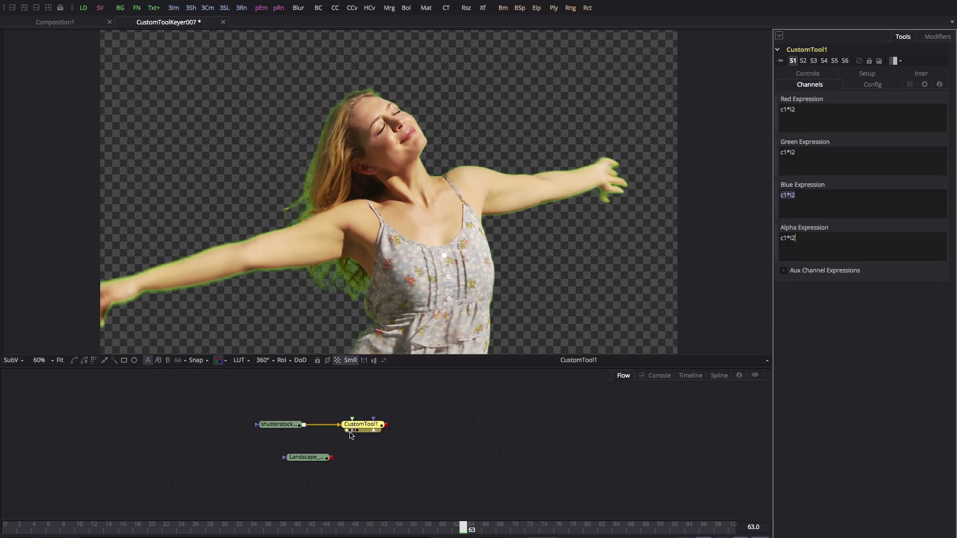
- Merge the keyed woman over the Landscape and view CustomTool1's output
left_click_drag(310, 457, 365, 457)
left_click_drag(387, 425, 308, 149)
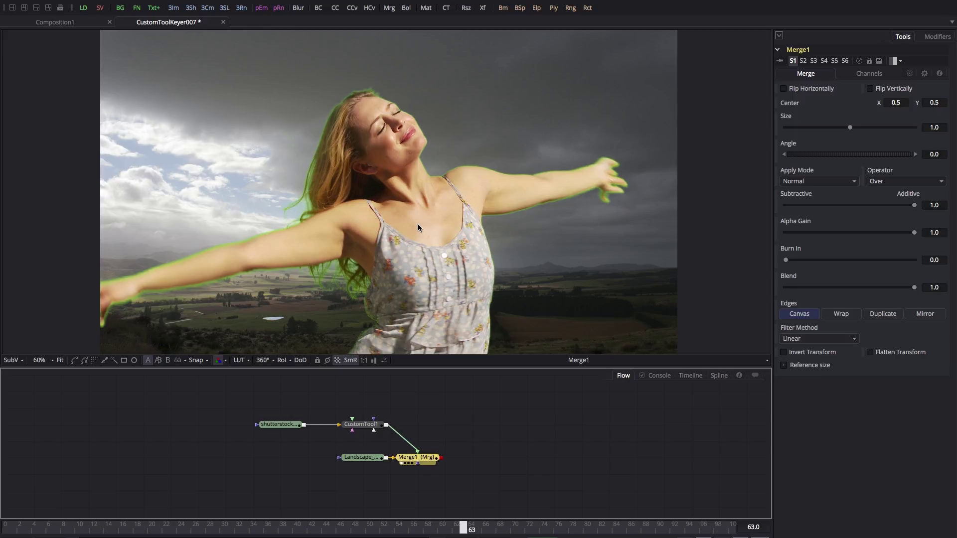
left_click(361, 425)
left_click_drag(361, 425, 663, 127)
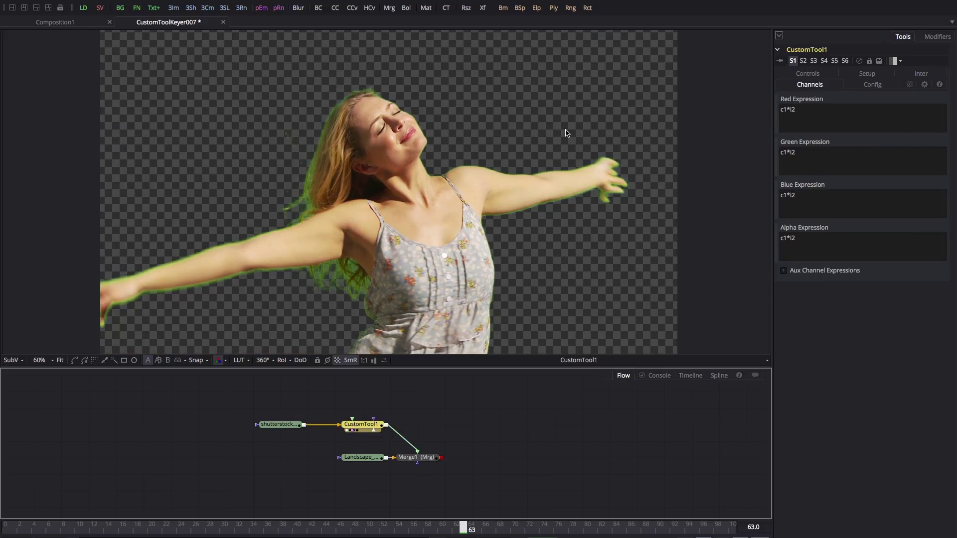
- Type min(g1, (r1+b1)*.5) into Intermediate 3 of CustomTool1
left_click(921, 73)
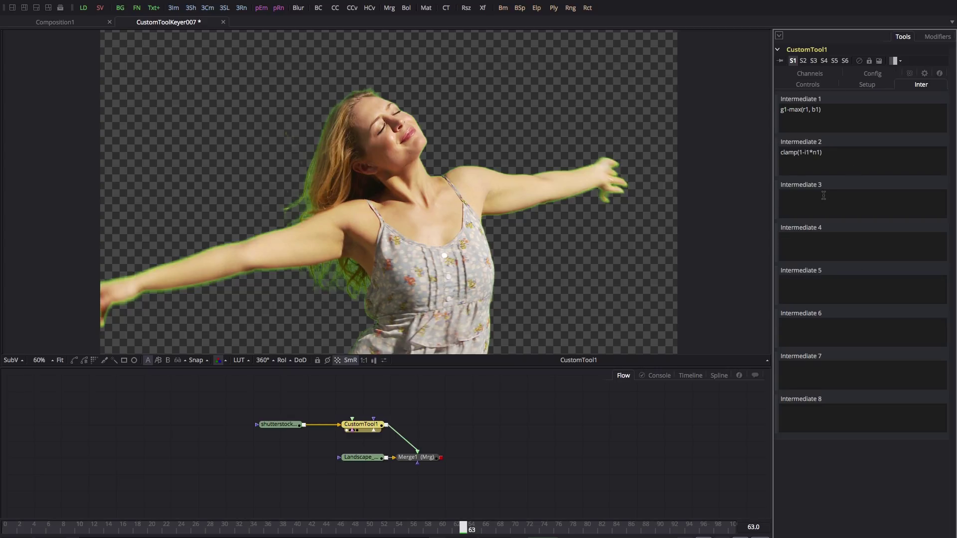
type("min(")
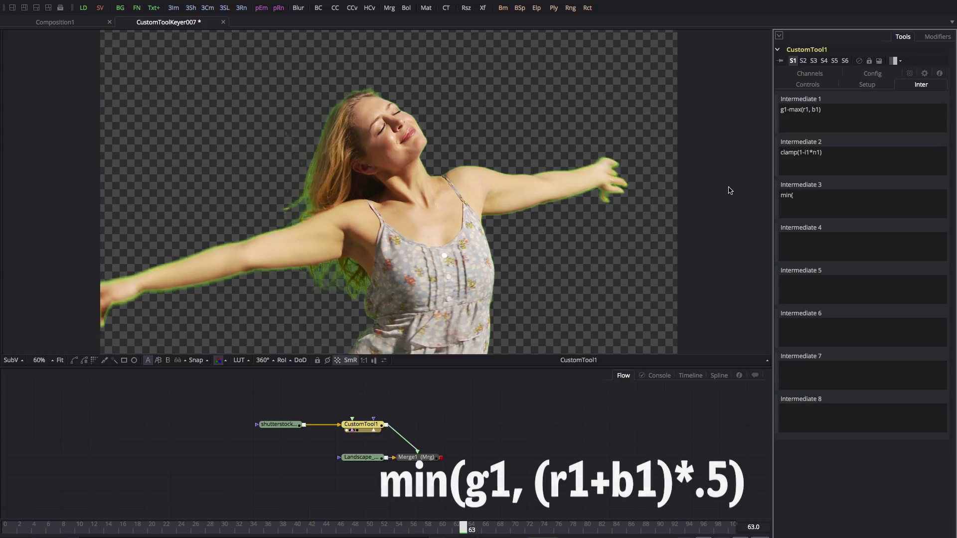
type("g1")
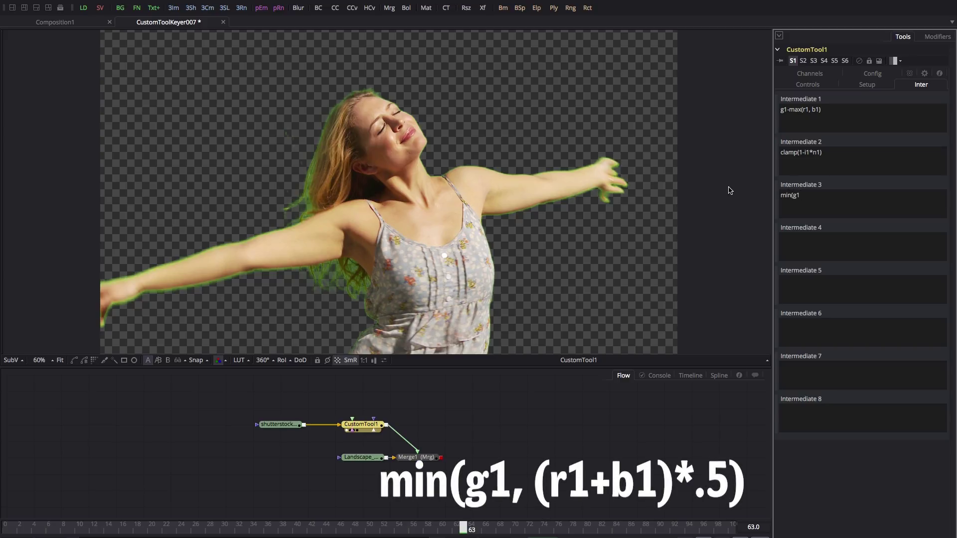
type(", (r1+b1)*.5")
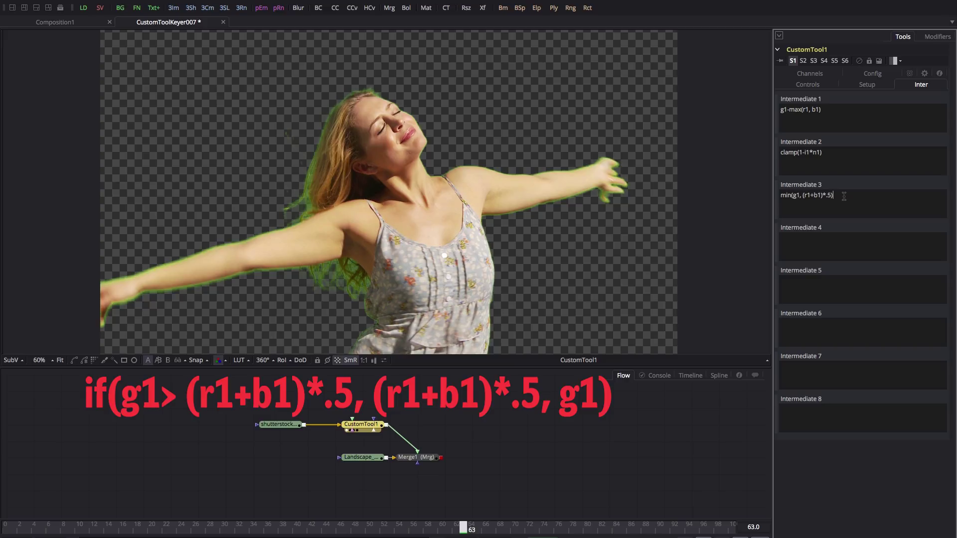
- Change the Green Expression from c1*i2 to i3*i2 and view Merge1's composite over the landscape
left_click(809, 74)
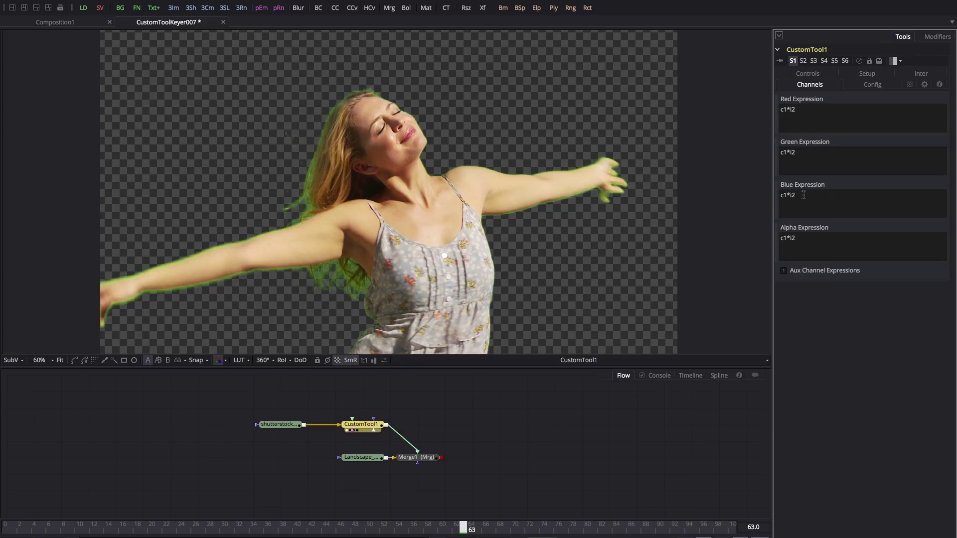
left_click_drag(786, 152, 770, 153)
type("i3")
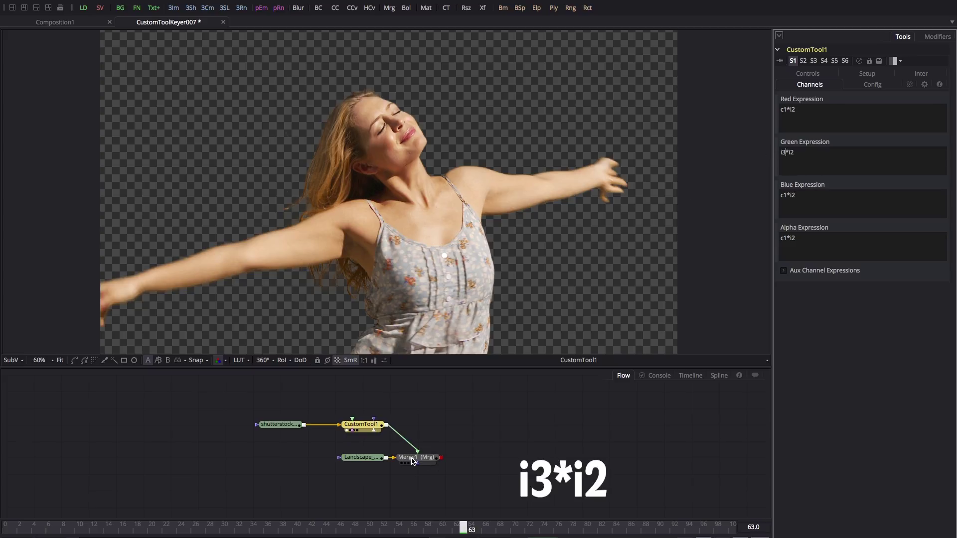
left_click_drag(412, 461, 424, 193)
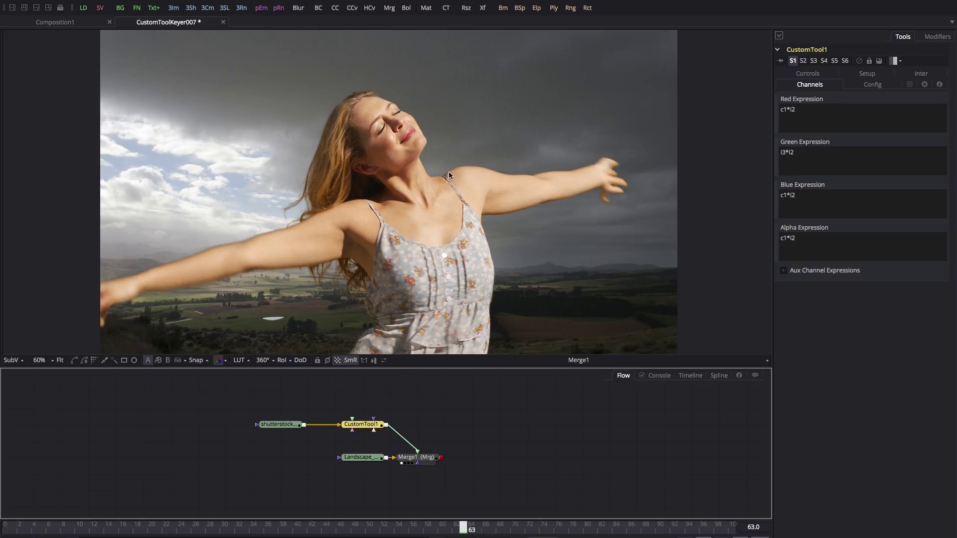
- Load the Merge1 node's controls (Over operator, Blend 1.0) in the Inspector
left_click(418, 459)
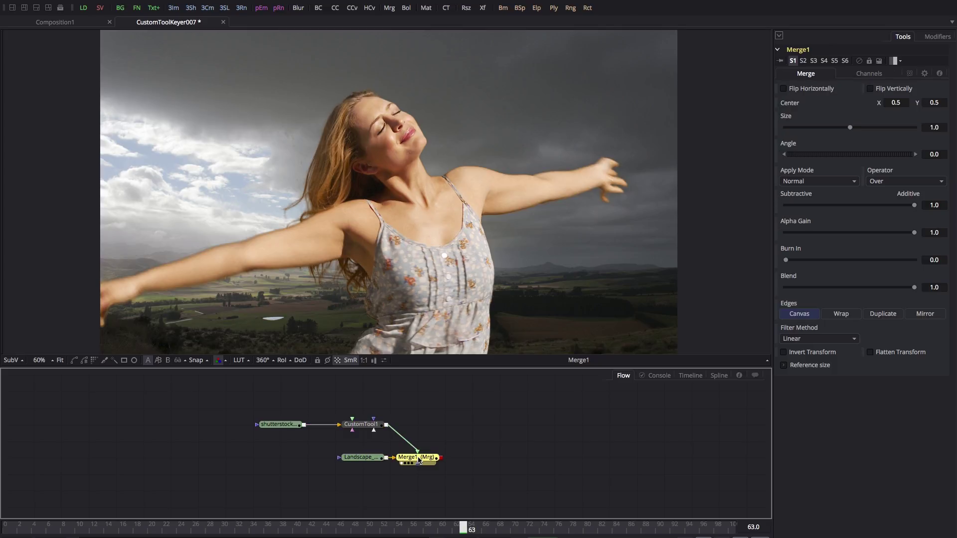